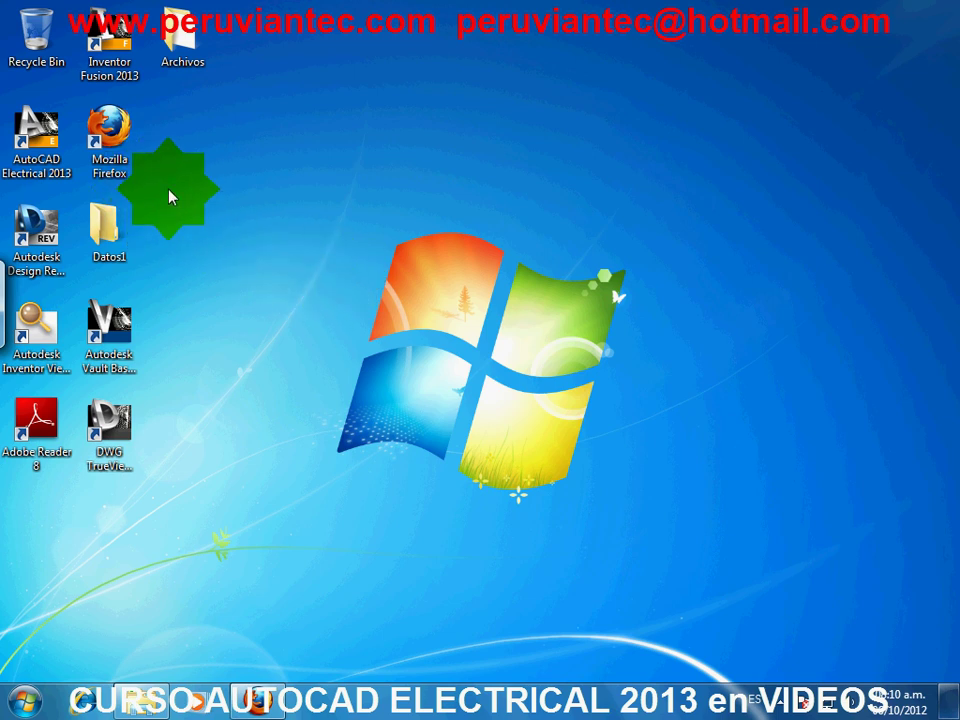
# Step: Launch AutoCAD Electrical 2013 via Start > All Programs > Autodesk > AutoCAD Electrical 2013
pyautogui.hotkey('ctrl', '2')
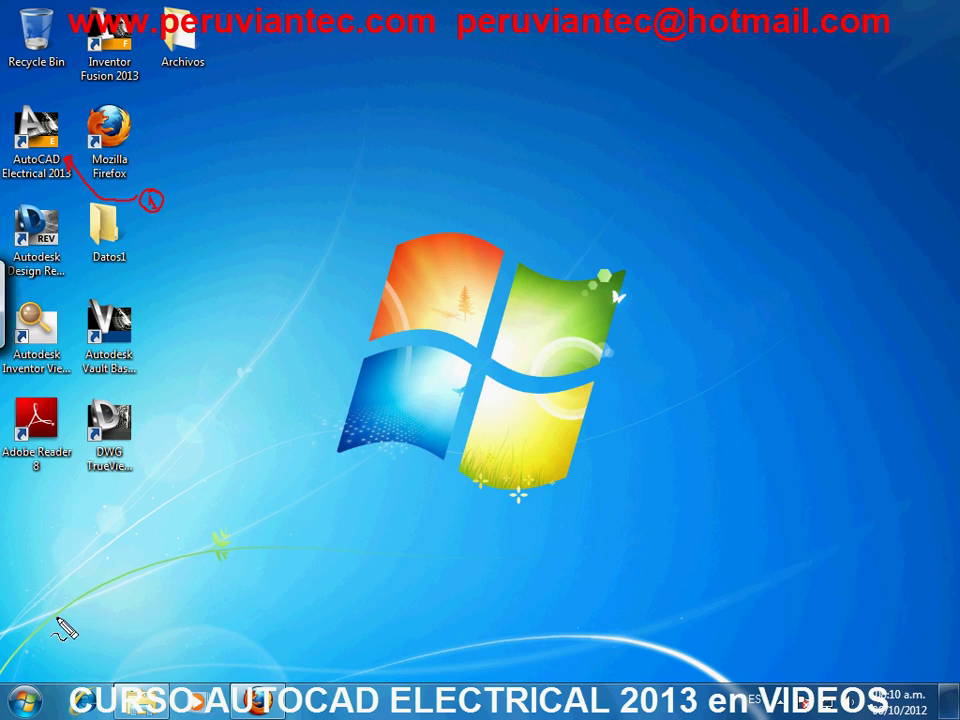
pyautogui.moveTo(66, 606); pyautogui.dragTo(35, 677)
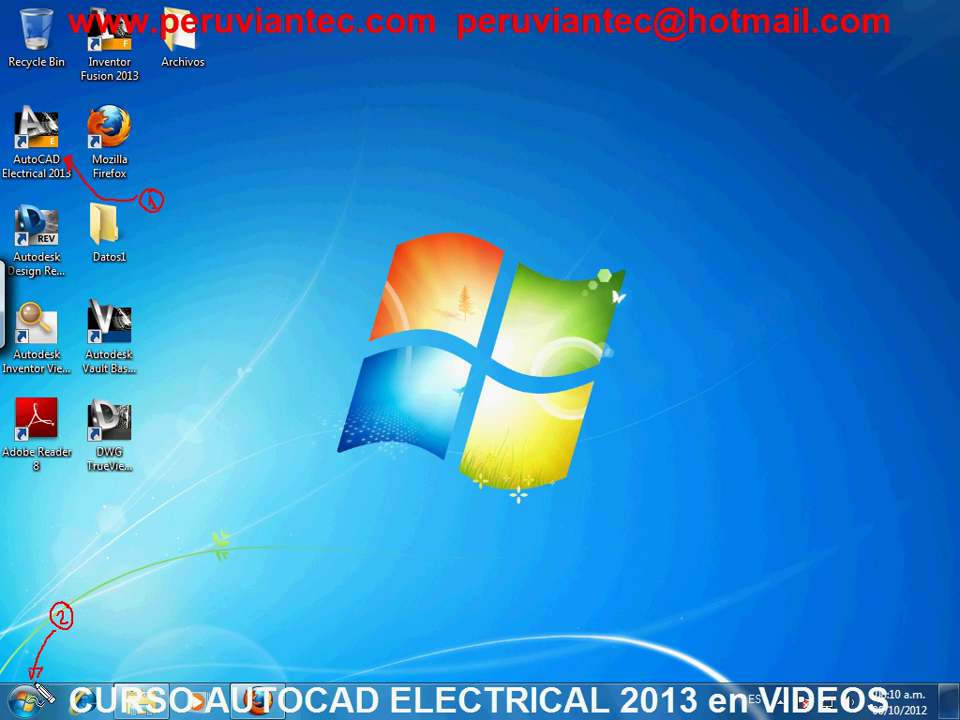
pyautogui.press('Escape')
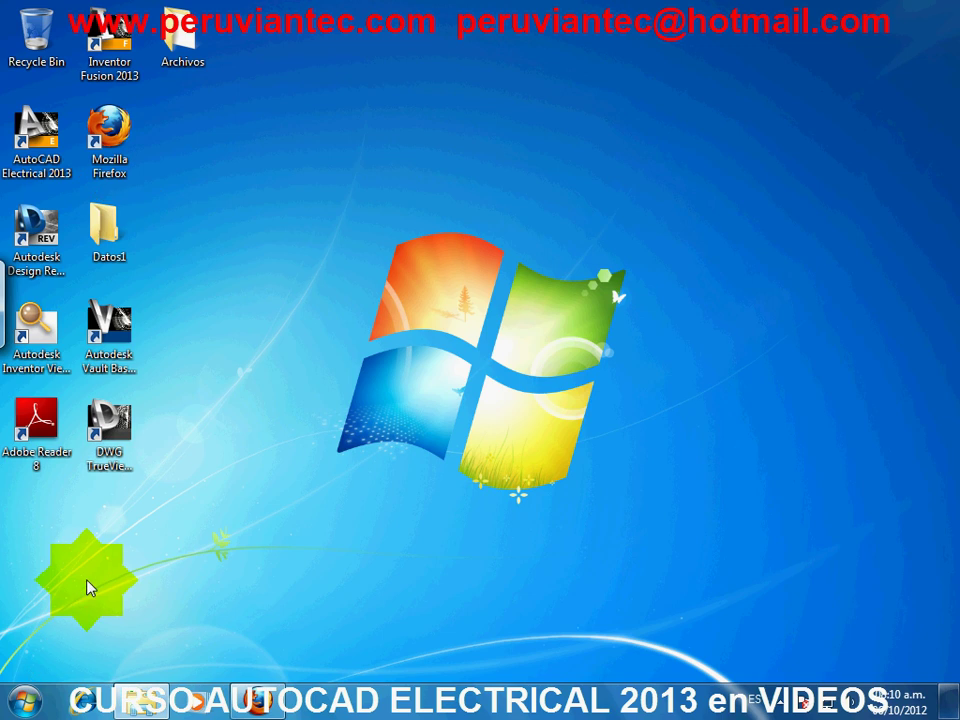
pyautogui.click(24, 702)
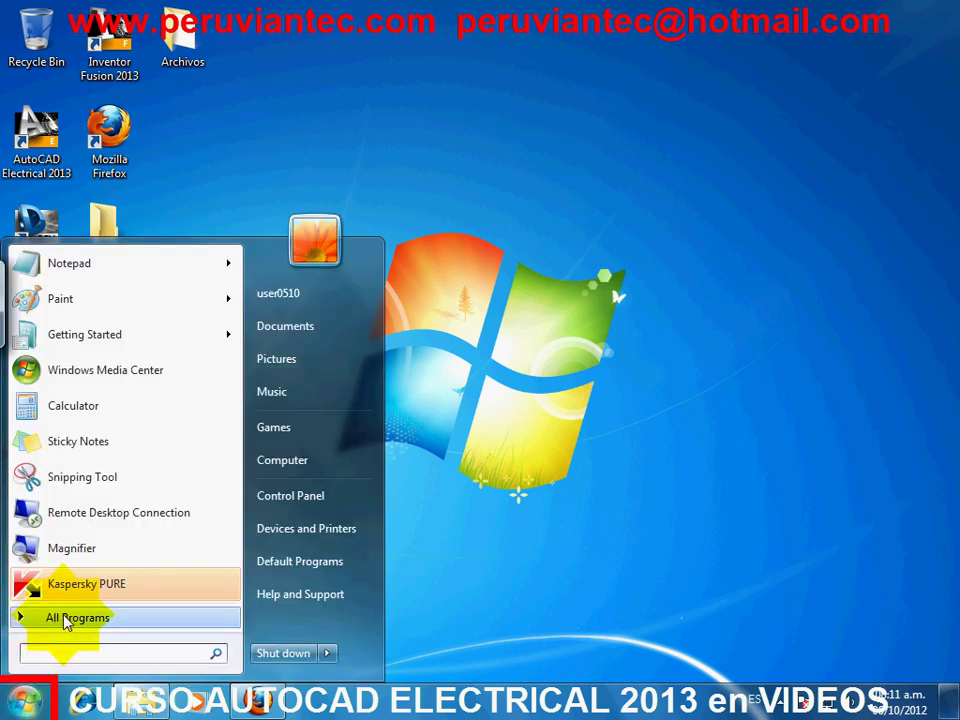
pyautogui.click(64, 618)
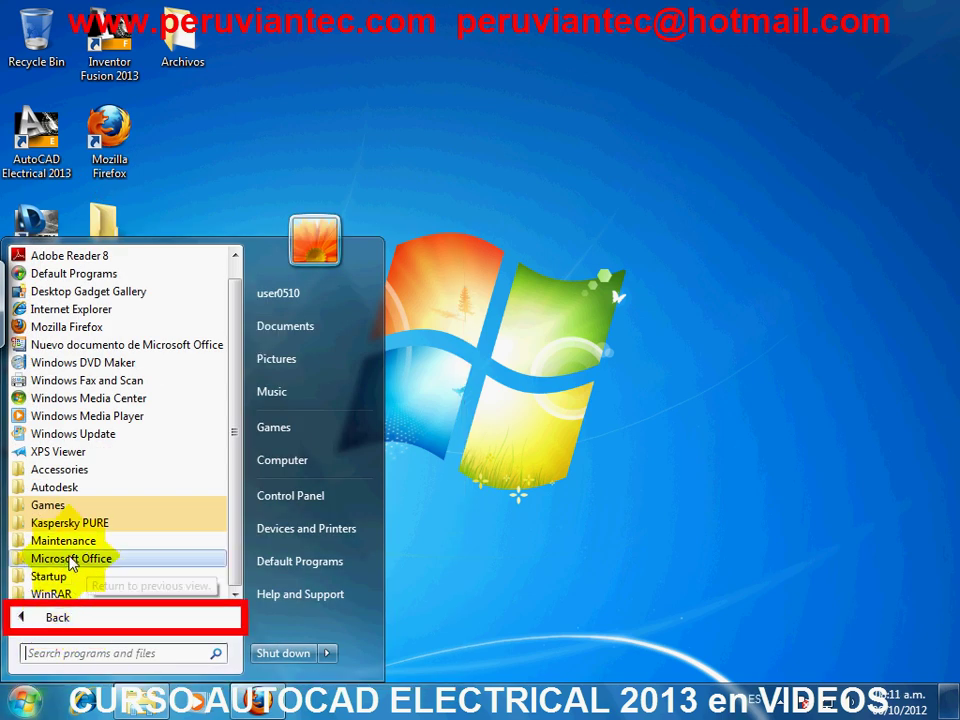
pyautogui.click(78, 490)
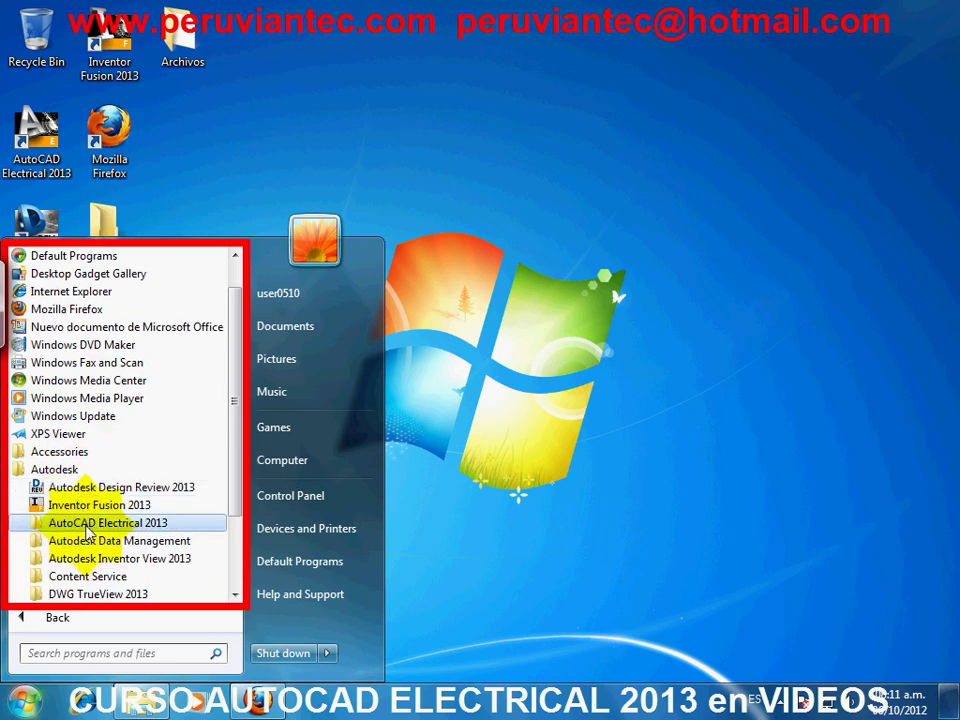
pyautogui.click(88, 528)
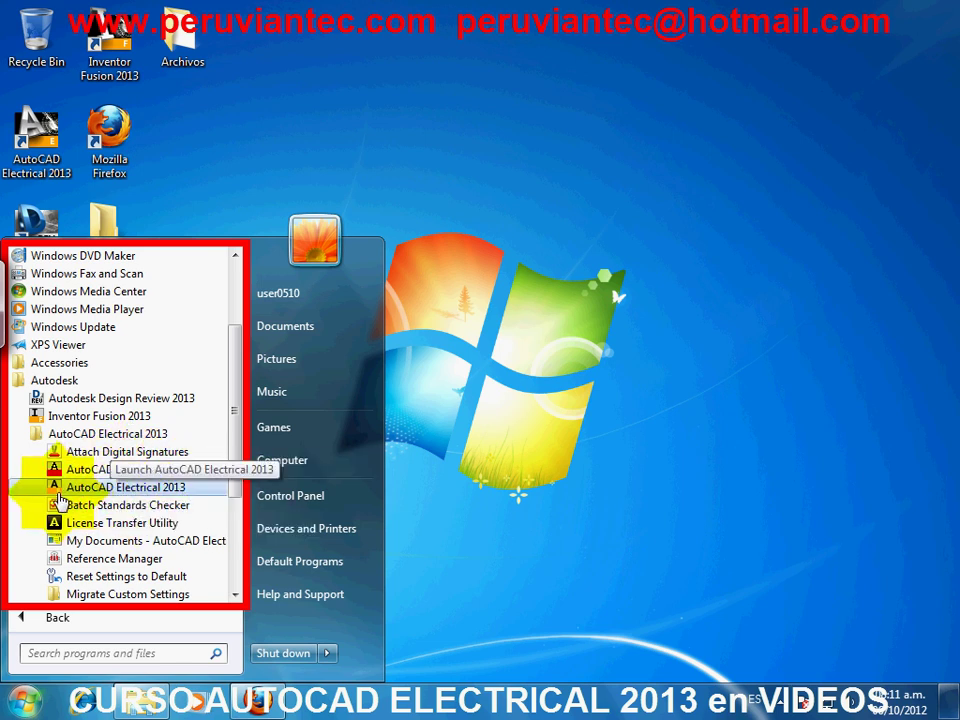
pyautogui.click(190, 488)
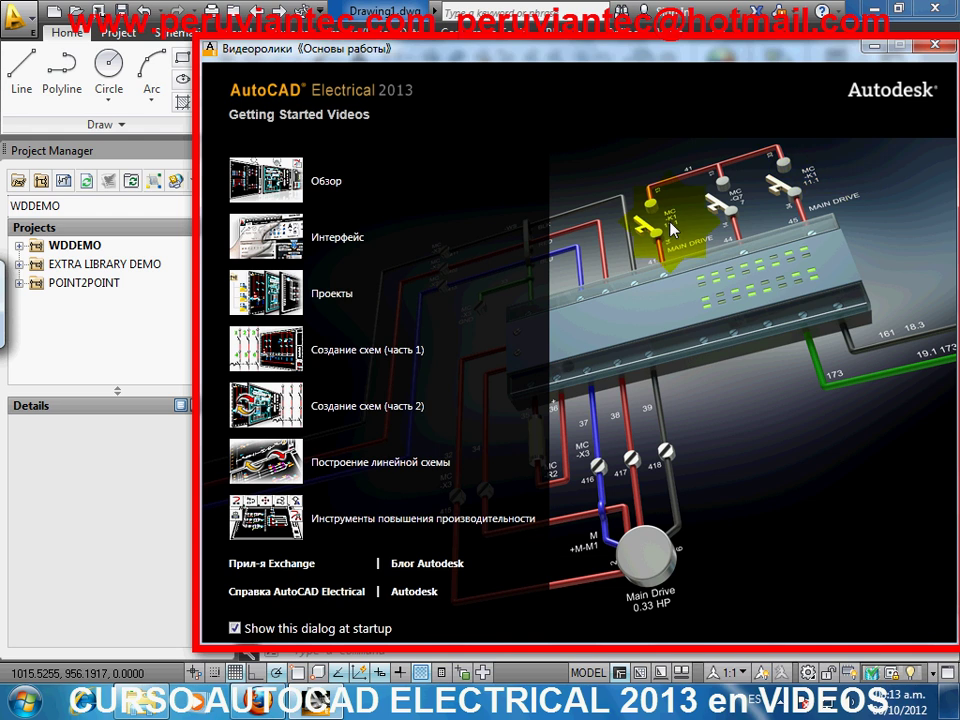
# Step: Untick 'Show this dialog at startup' and close the Getting Started Videos window
pyautogui.click(235, 628)
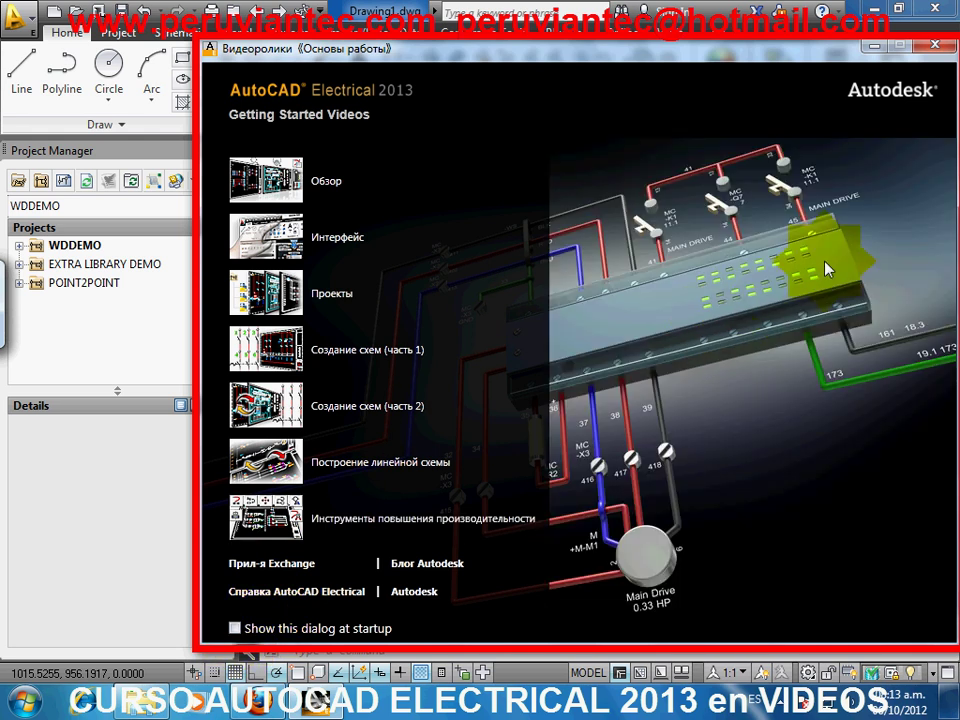
pyautogui.click(935, 44)
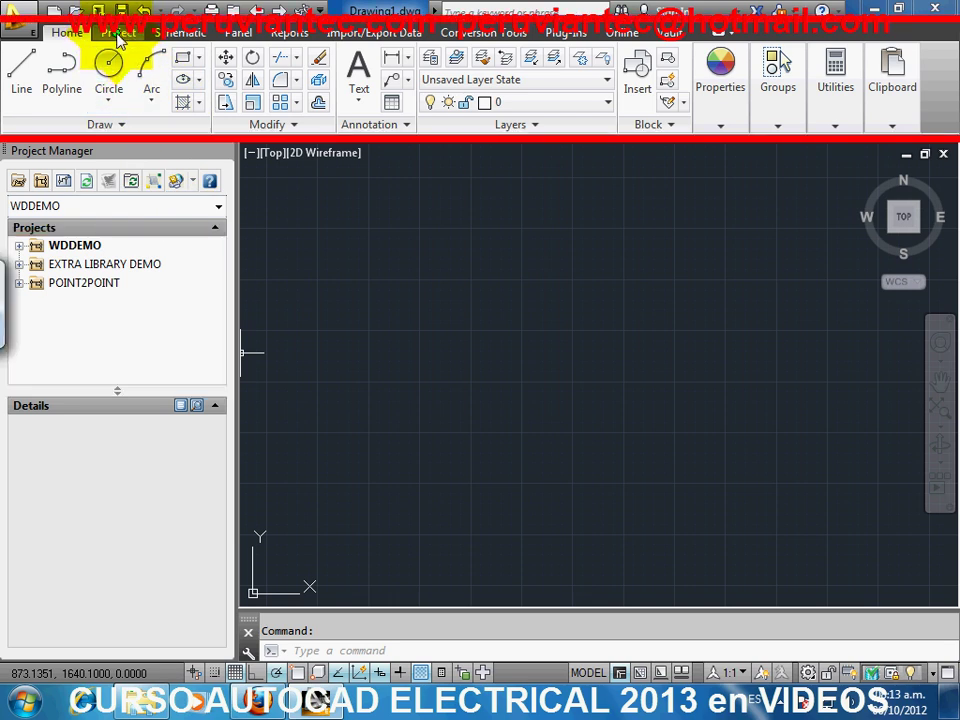
# Step: Tour the Project, Schematic, Panel, Reports, Import/Export, Conversion, Plug-ins, Online and Vault ribbon tabs
pyautogui.click(118, 35)
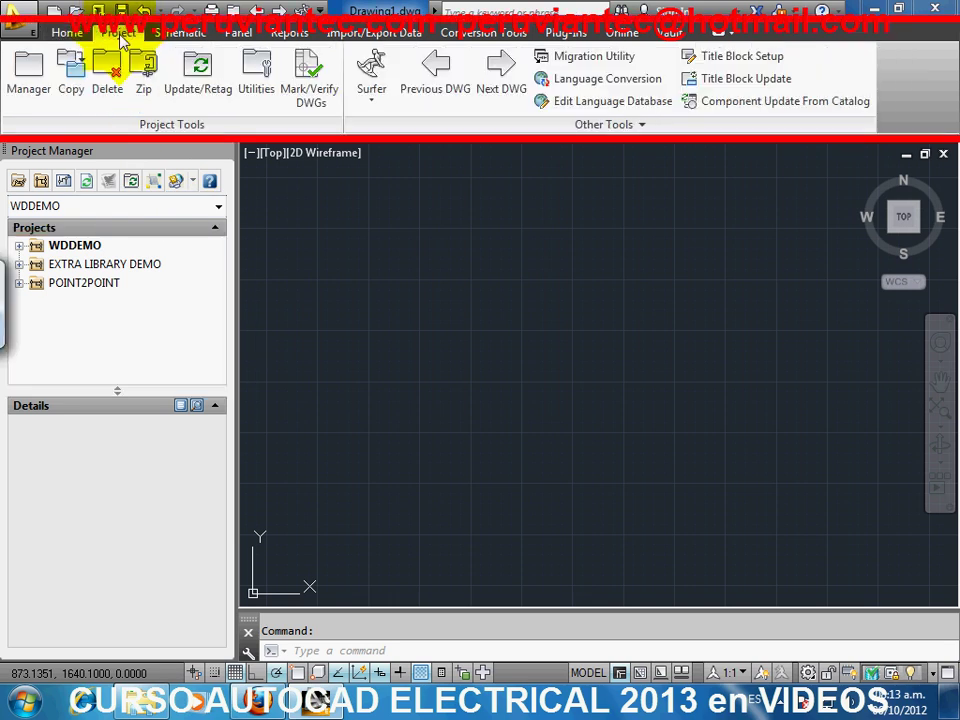
pyautogui.click(170, 33)
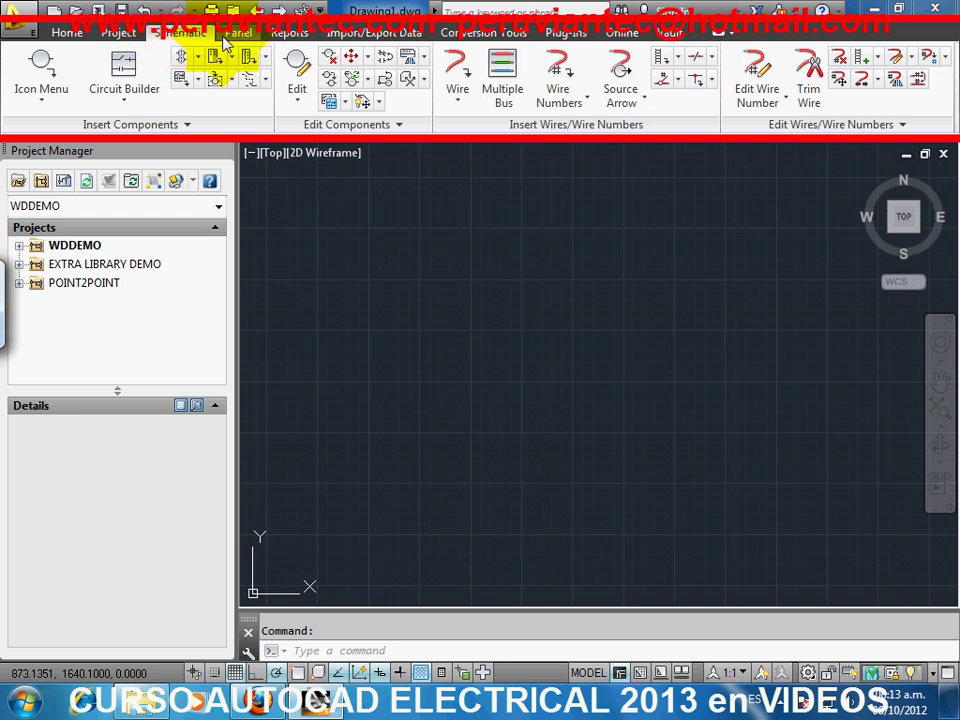
pyautogui.click(238, 34)
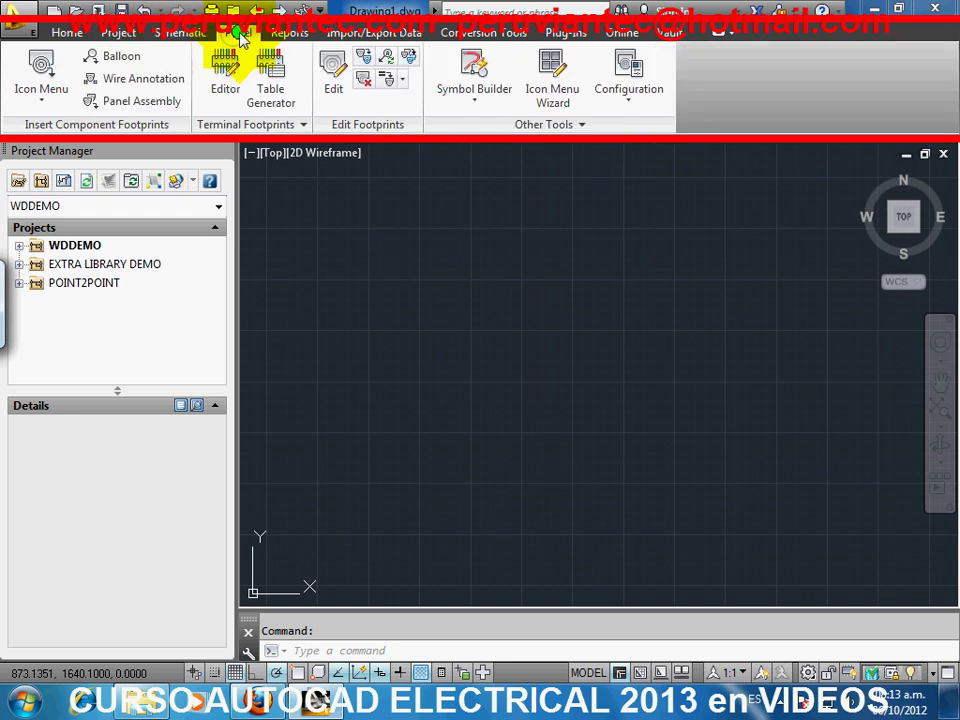
pyautogui.click(285, 35)
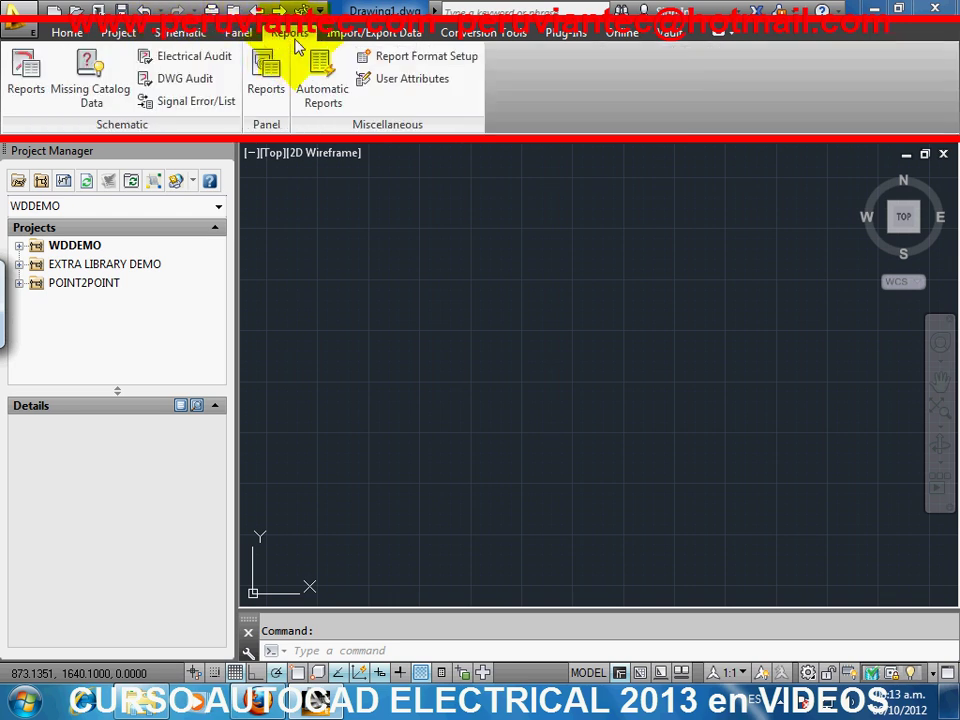
pyautogui.click(378, 33)
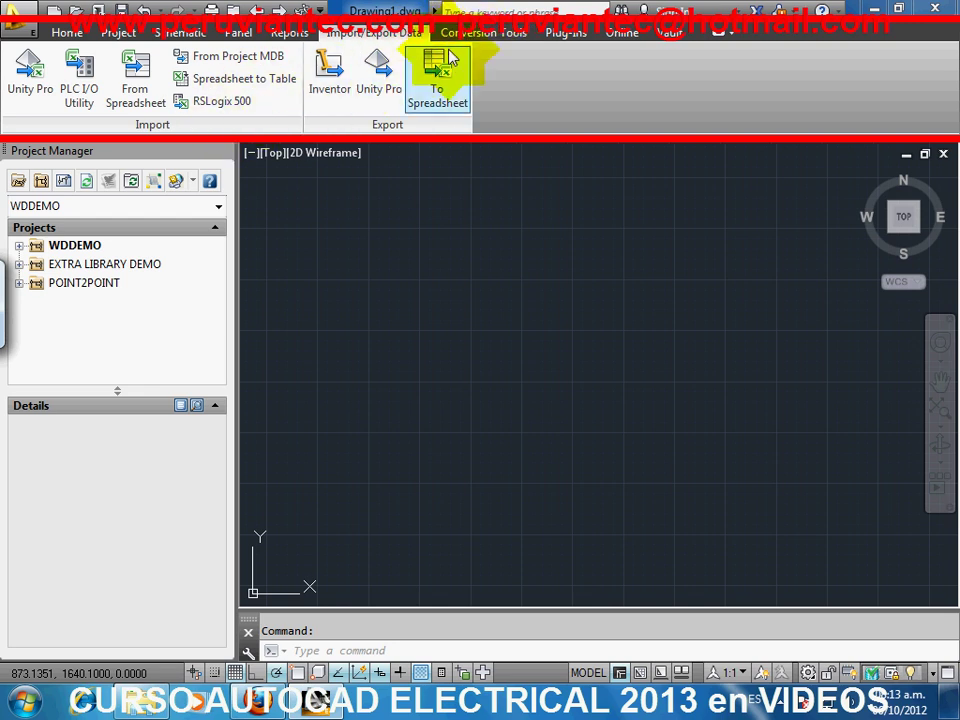
pyautogui.click(483, 36)
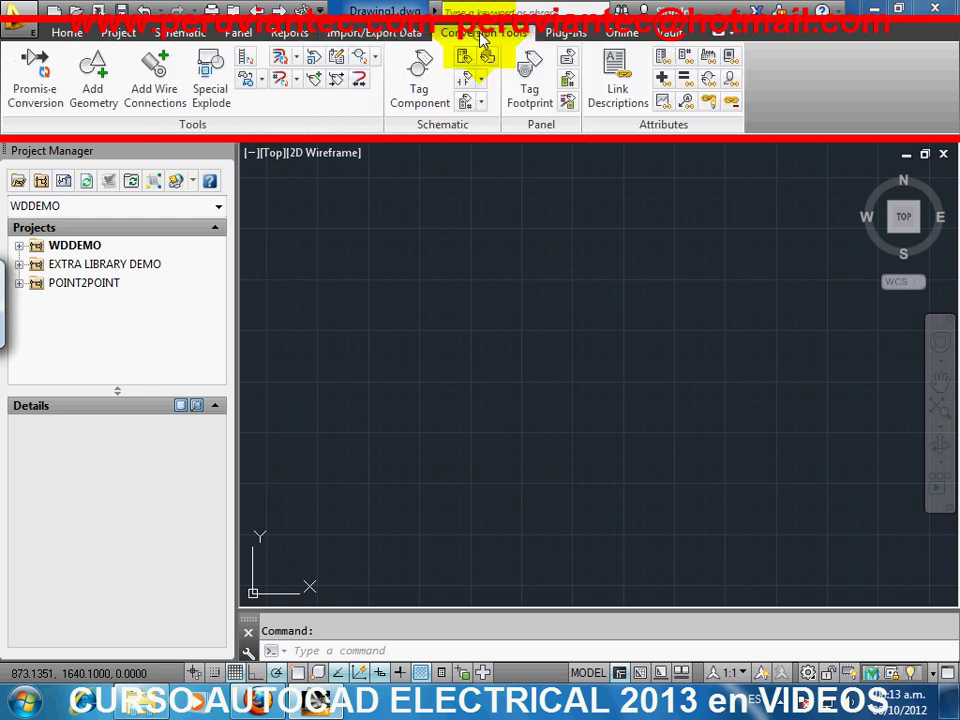
pyautogui.click(568, 35)
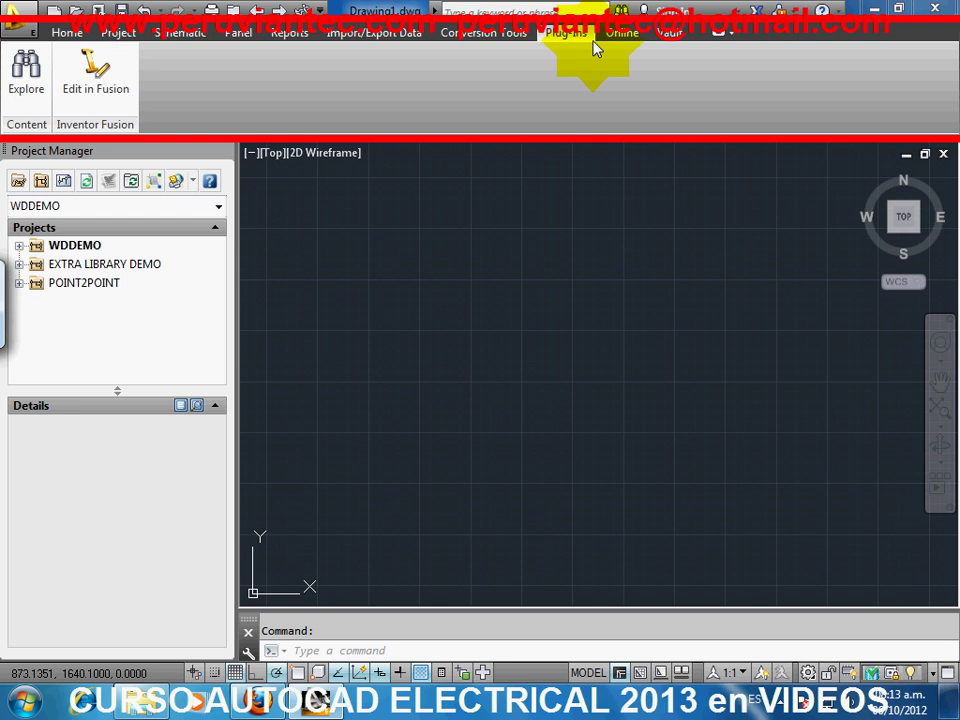
pyautogui.click(619, 34)
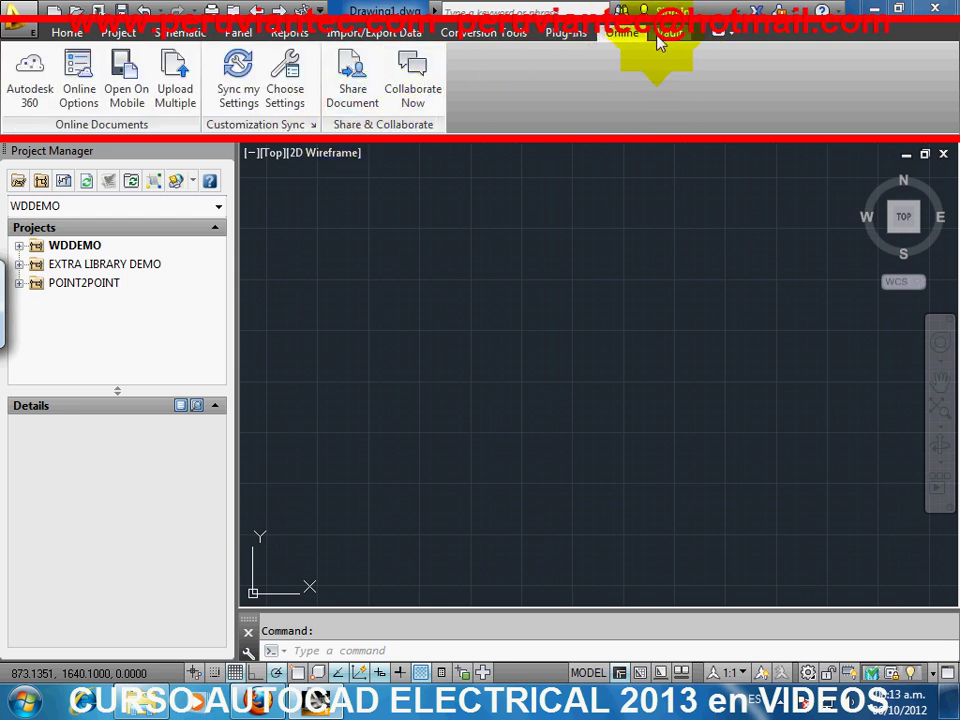
pyautogui.click(661, 38)
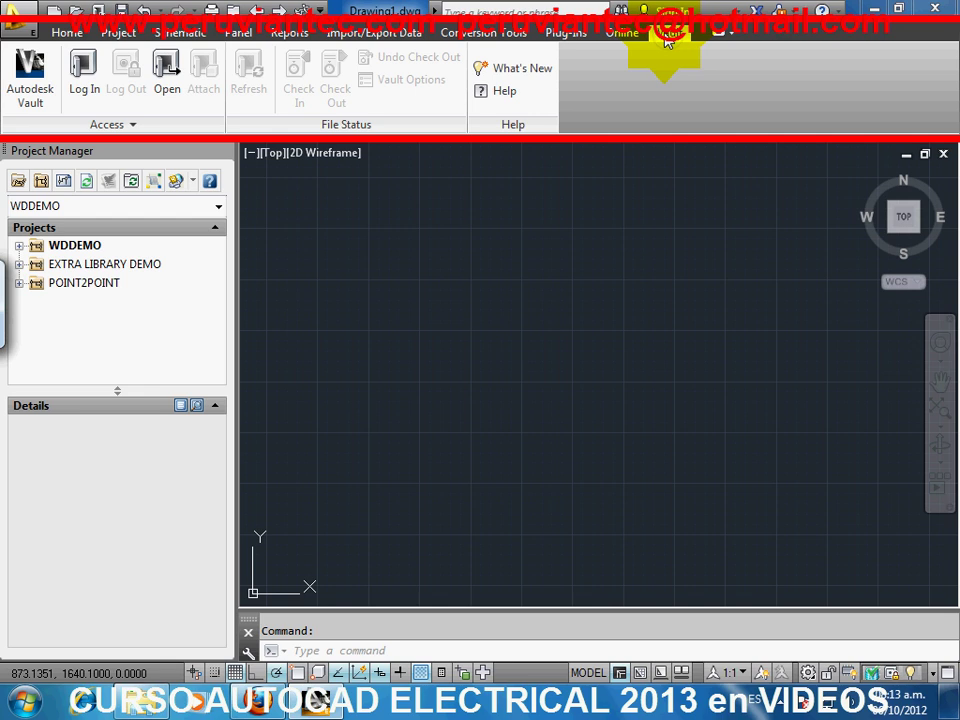
# Step: Revisit the Online, Project, Schematic, Panel and Reports tabs, ending on the Project tab
pyautogui.click(620, 36)
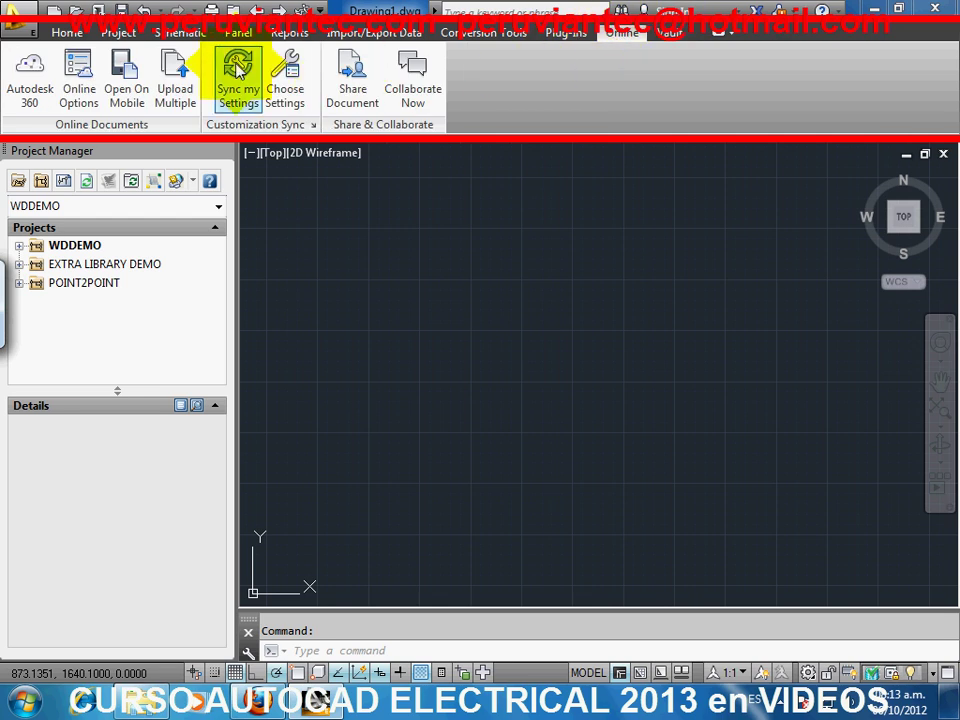
pyautogui.click(130, 35)
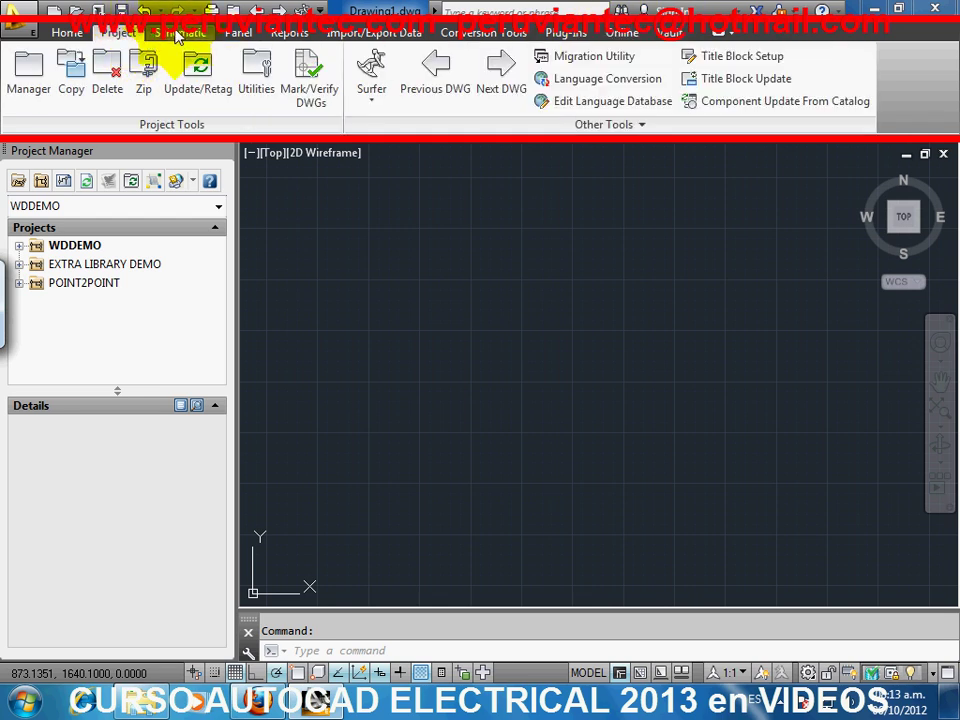
pyautogui.click(181, 35)
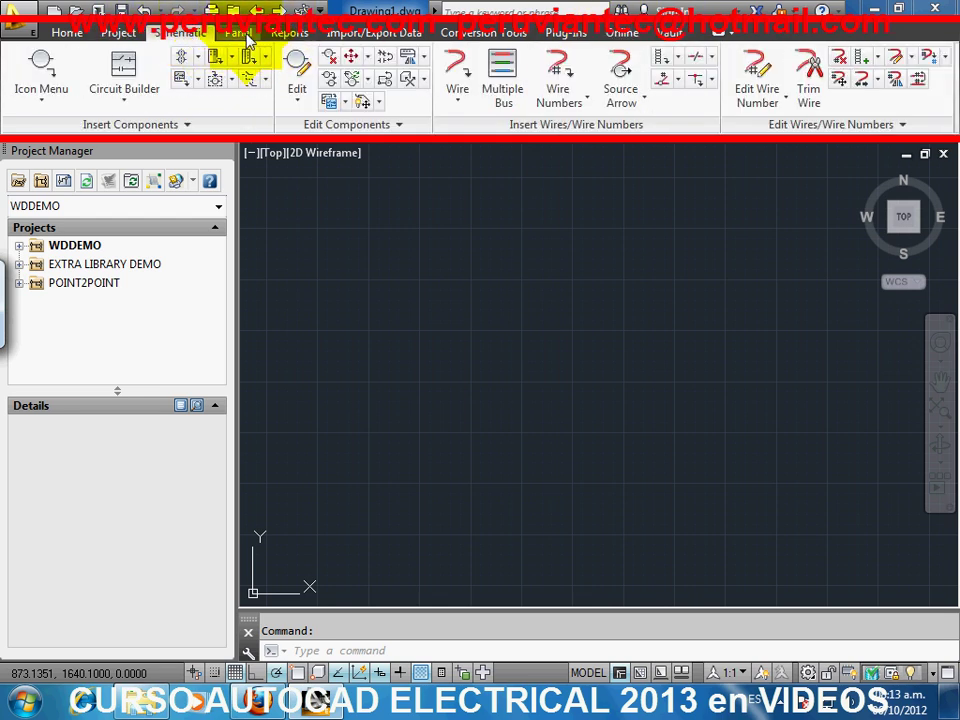
pyautogui.click(252, 34)
pyautogui.click(282, 34)
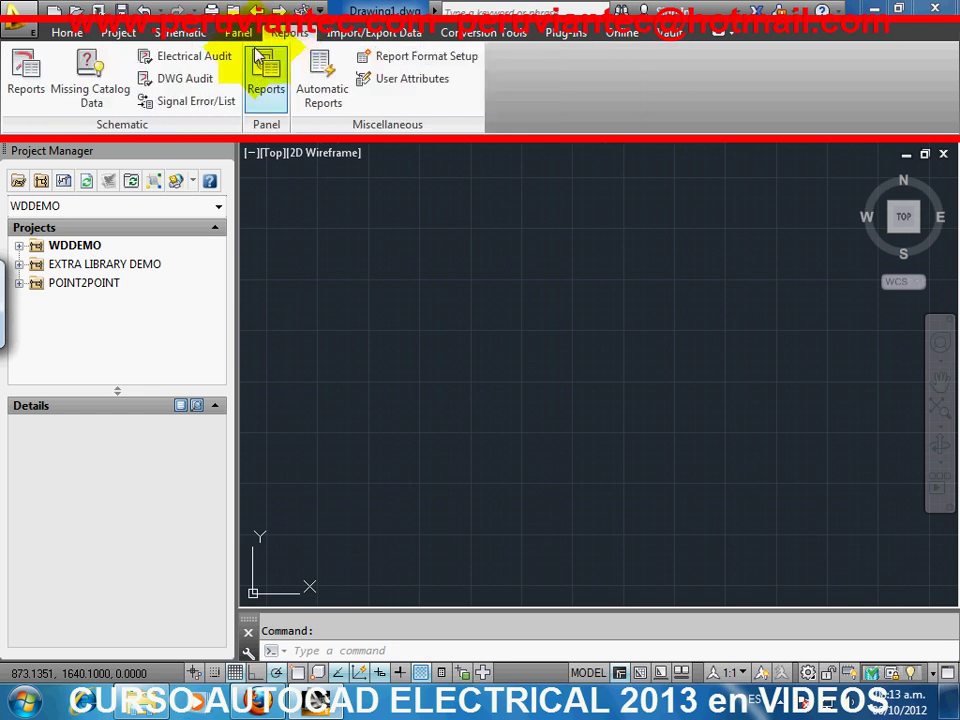
pyautogui.click(126, 38)
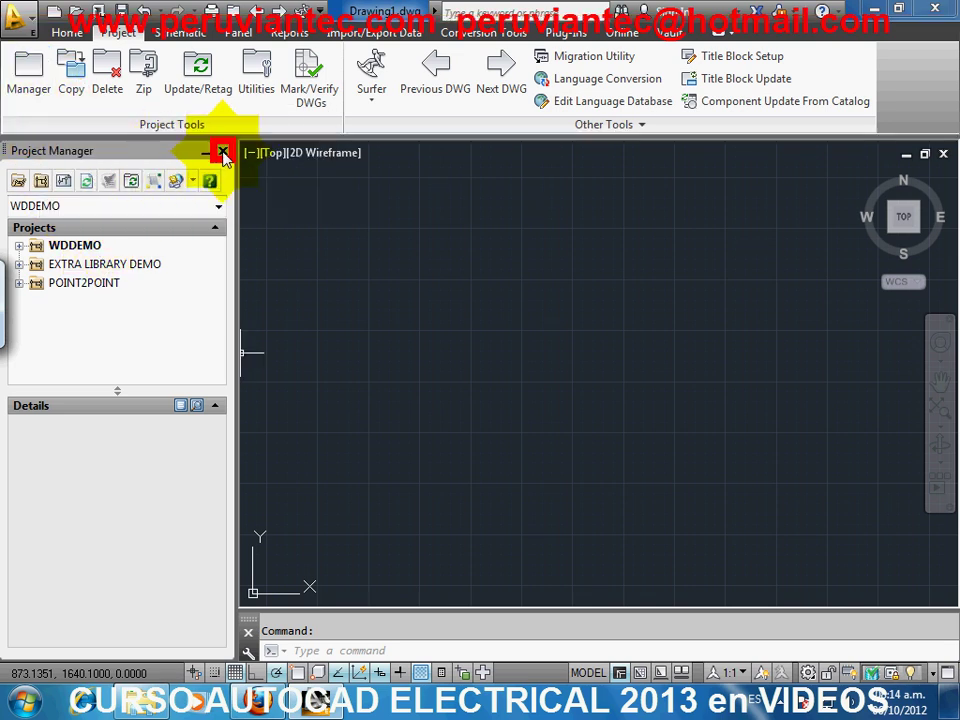
# Step: Reopen Project Manager, expand WDDEMO > SCHEMATIC, and select demo01.dwg to view its details
pyautogui.click(222, 153)
pyautogui.click(42, 92)
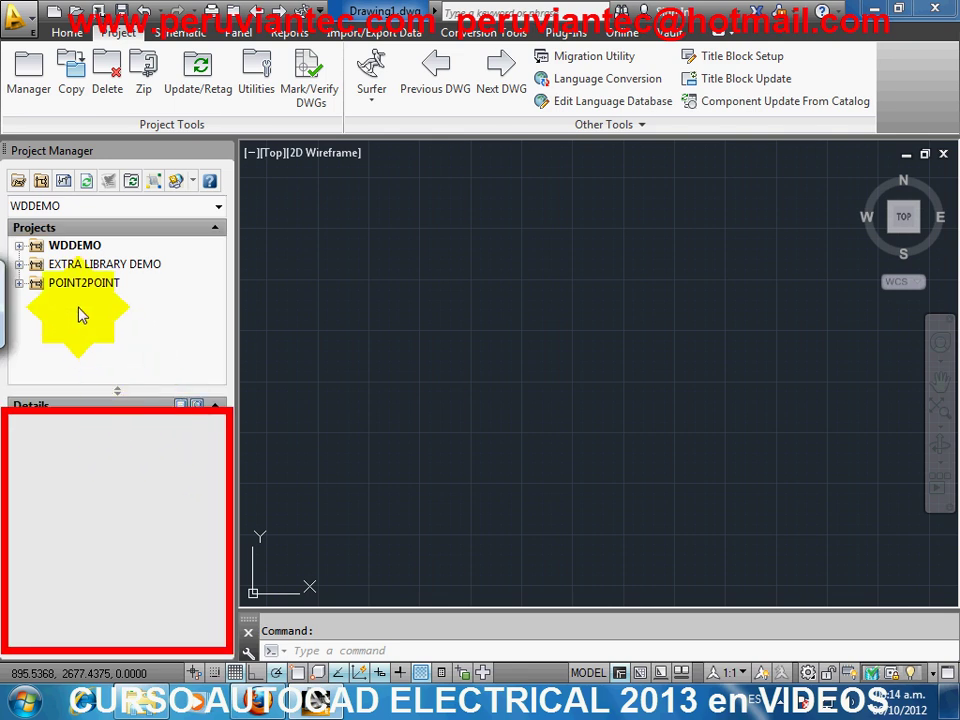
pyautogui.click(20, 246)
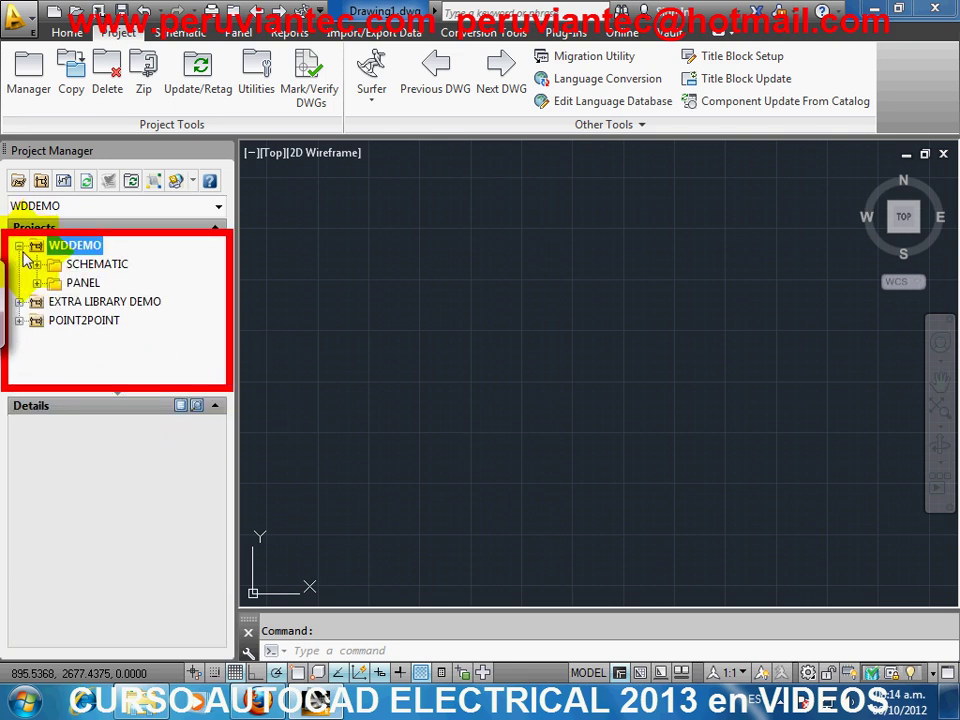
pyautogui.click(36, 264)
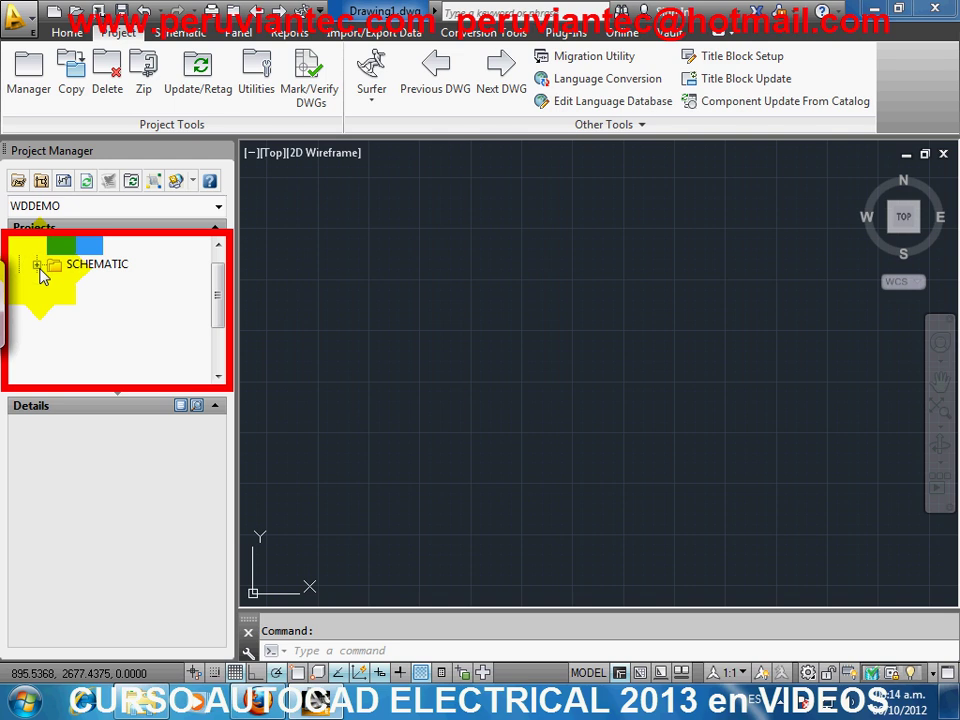
pyautogui.click(115, 265)
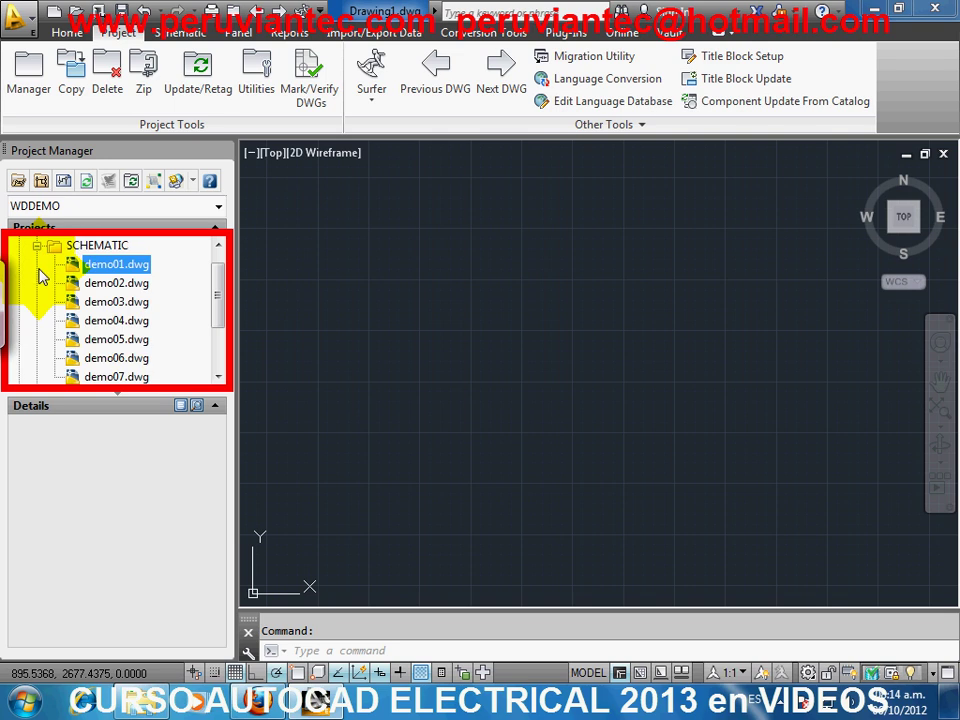
# Step: Open demo01.dwg and realtime-zoom onto the Operator Station, receptacle RECPT229 and Stack Light
pyautogui.doubleClick(140, 266)
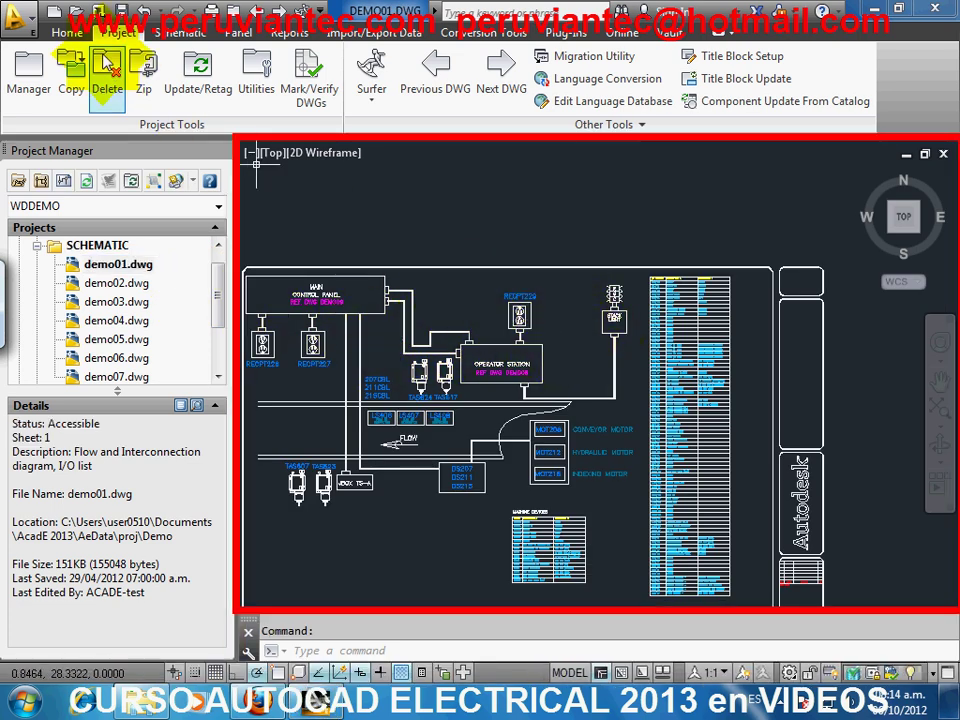
pyautogui.click(70, 33)
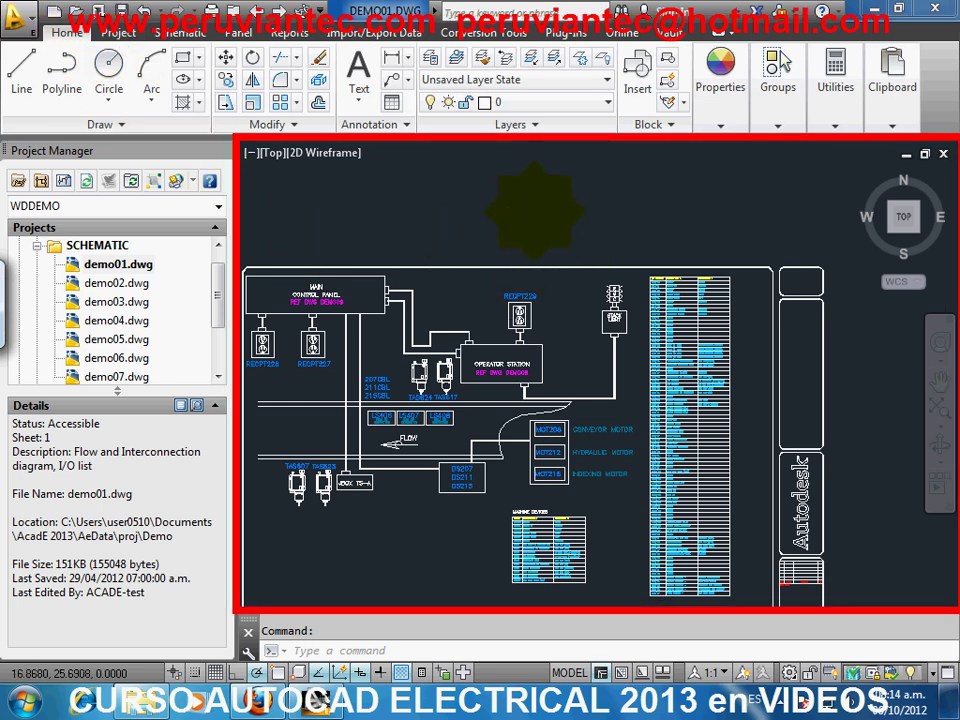
pyautogui.rightClick(535, 210)
pyautogui.click(570, 368)
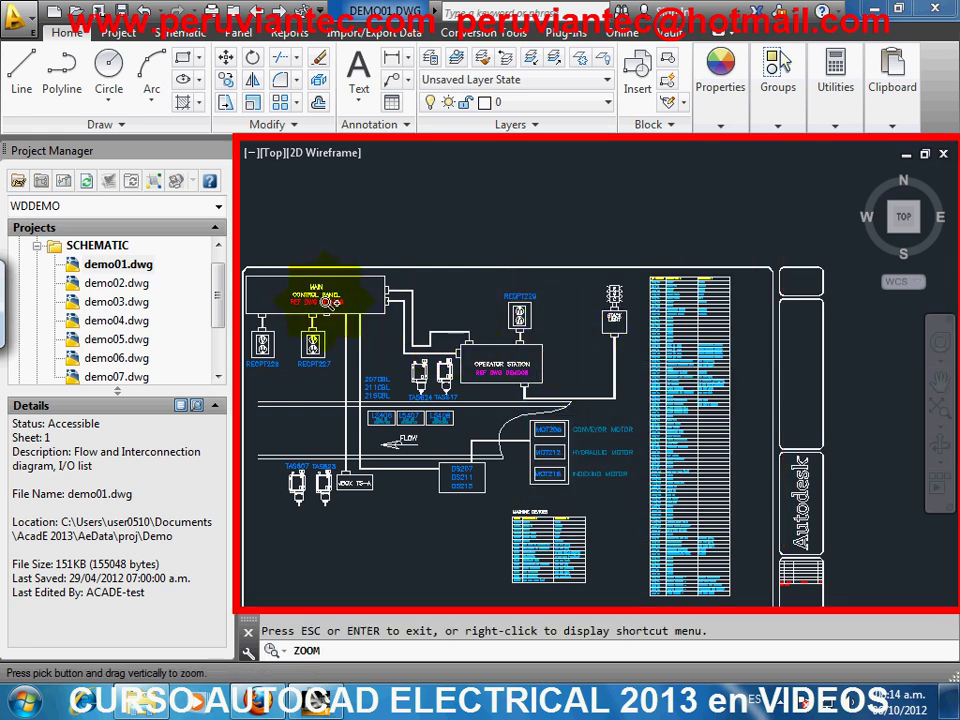
pyautogui.moveTo(345, 400); pyautogui.dragTo(455, 273)
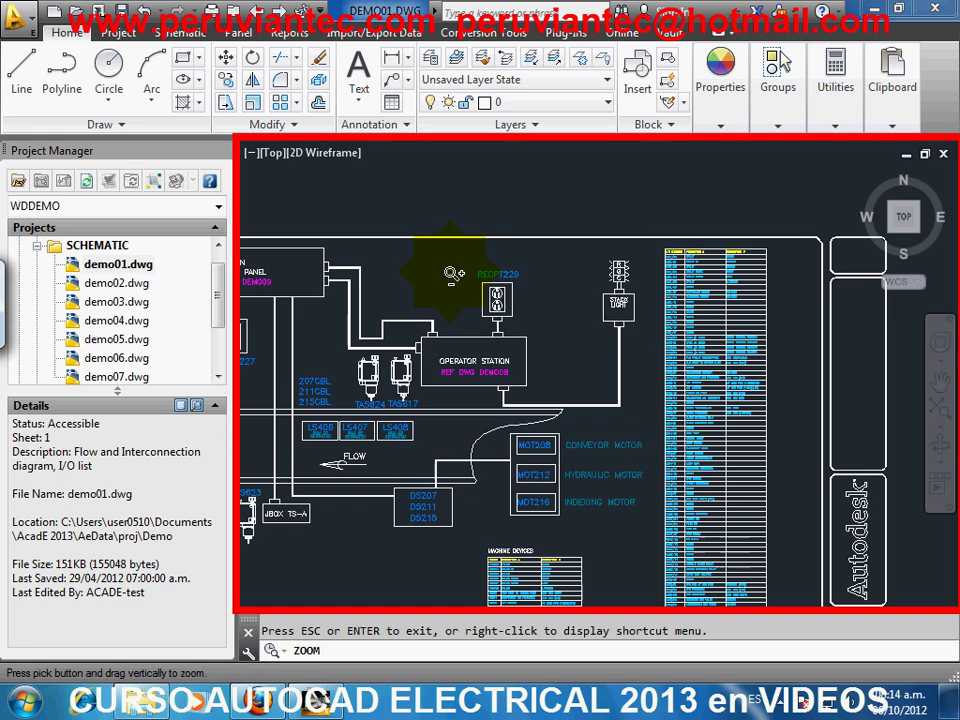
pyautogui.moveTo(345, 375); pyautogui.dragTo(482, 189)
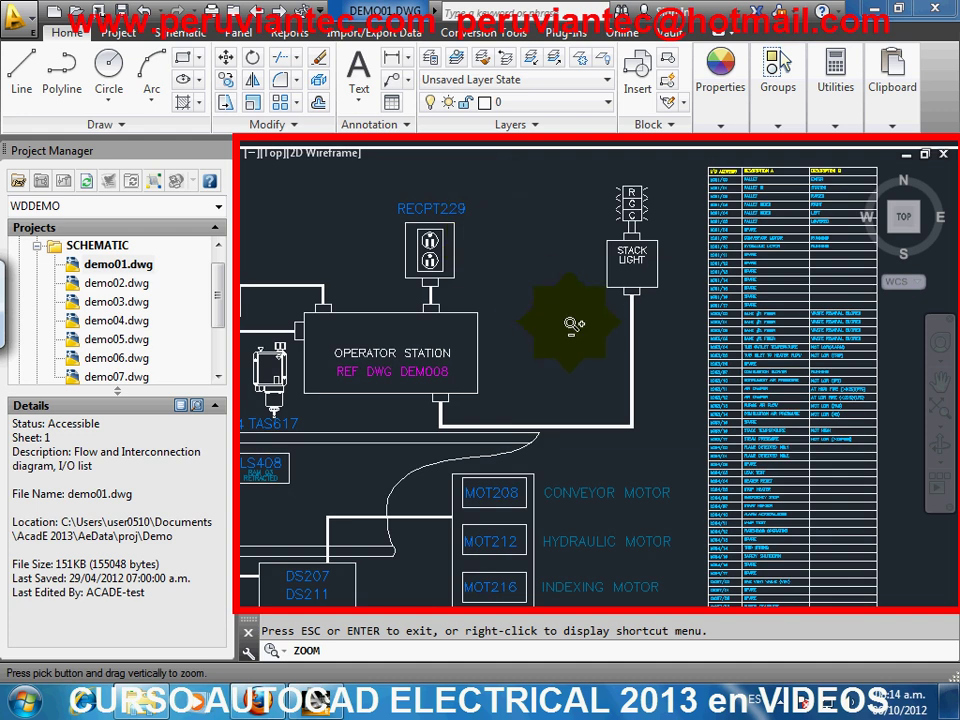
pyautogui.moveTo(573, 324)
pyautogui.mouseDown()
pyautogui.moveTo(638, 214)
pyautogui.moveTo(621, 161)
pyautogui.mouseUp()
pyautogui.moveTo(435, 268); pyautogui.dragTo(460, 250)
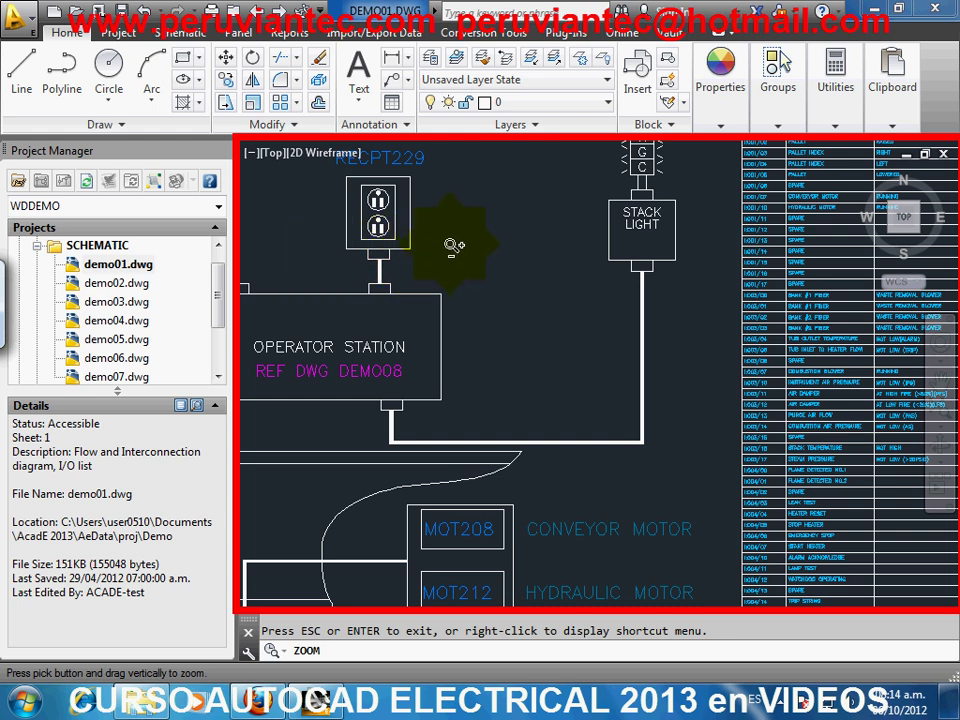
pyautogui.press('Escape')
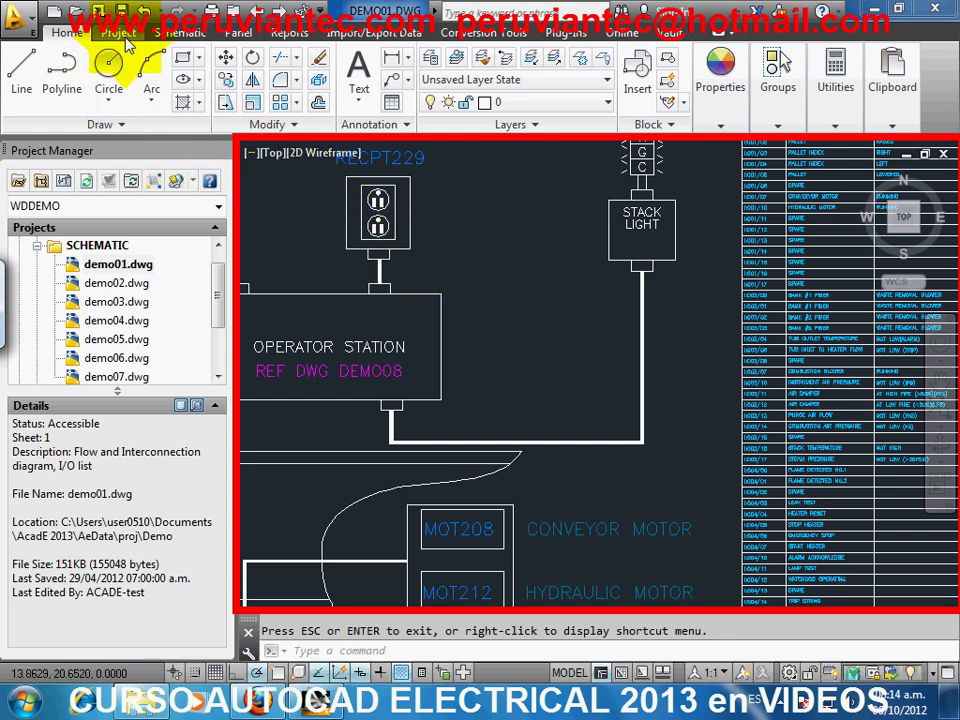
# Step: Go from the Project tab to the Schematic tab and view the Icon Menu insertion options
pyautogui.click(120, 32)
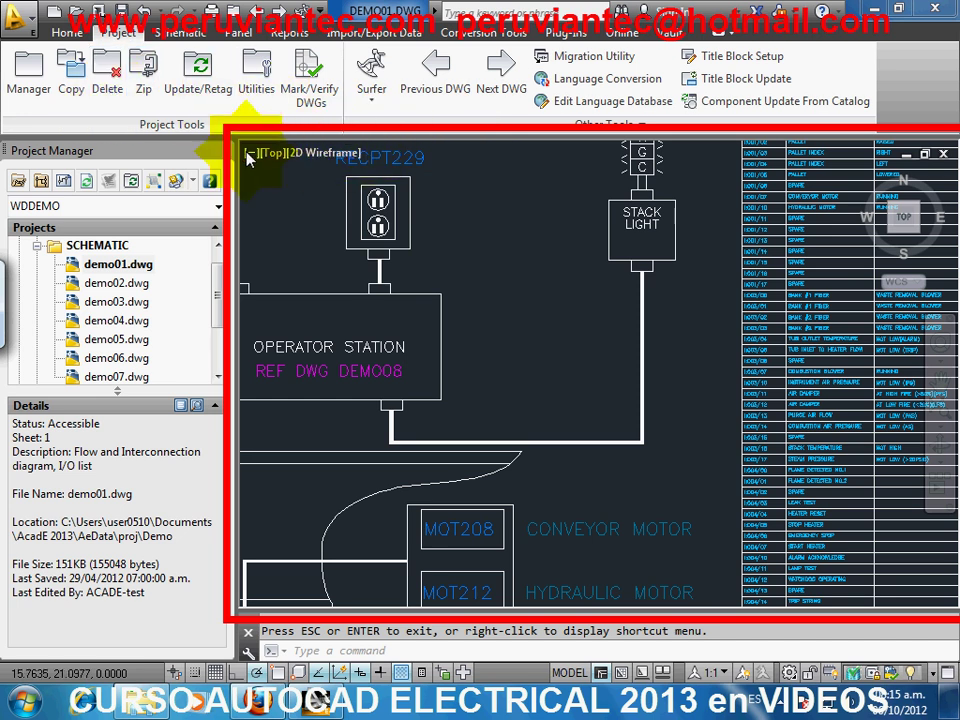
pyautogui.click(183, 32)
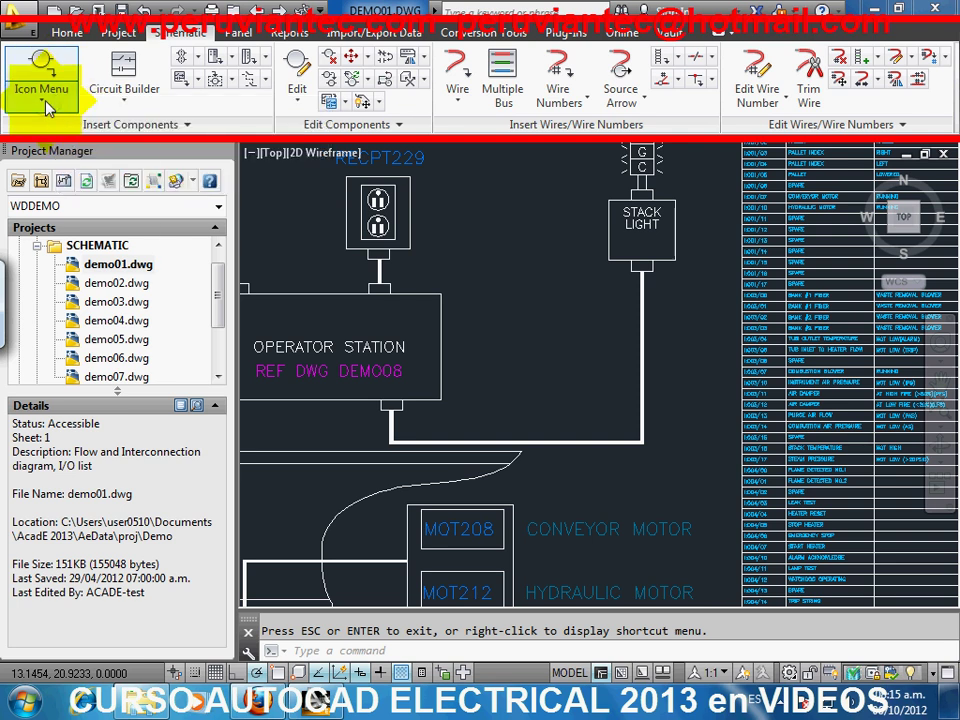
pyautogui.click(42, 98)
pyautogui.click(122, 108)
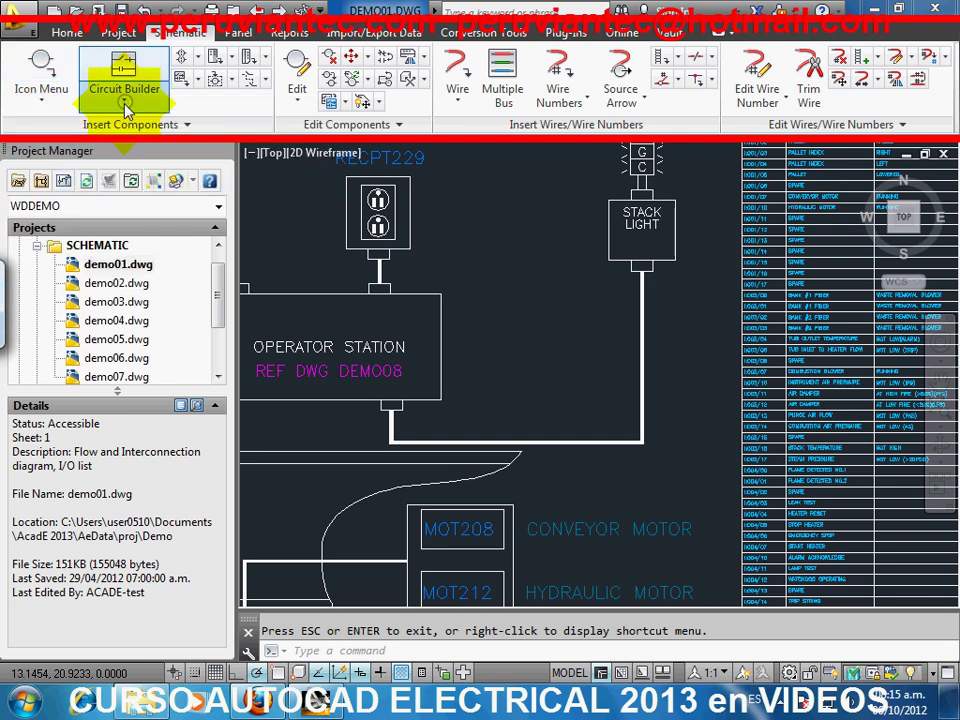
# Step: Browse the Circuit Builder, Wire and Wire Numbers dropdowns, then show the Panel tab tools
pyautogui.click(123, 108)
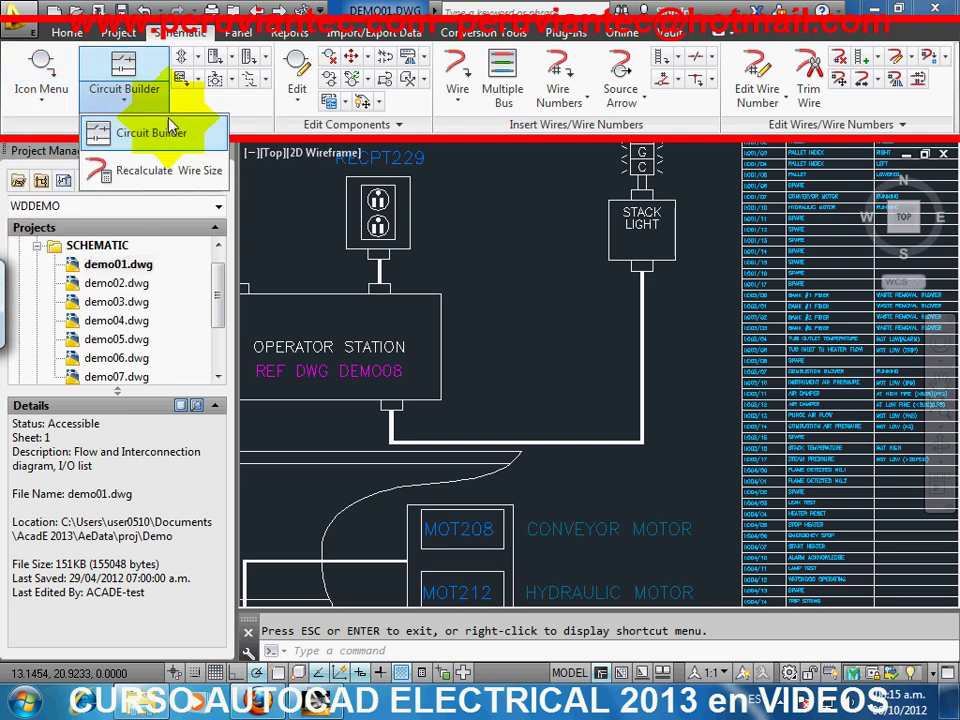
pyautogui.click(457, 97)
pyautogui.click(457, 97)
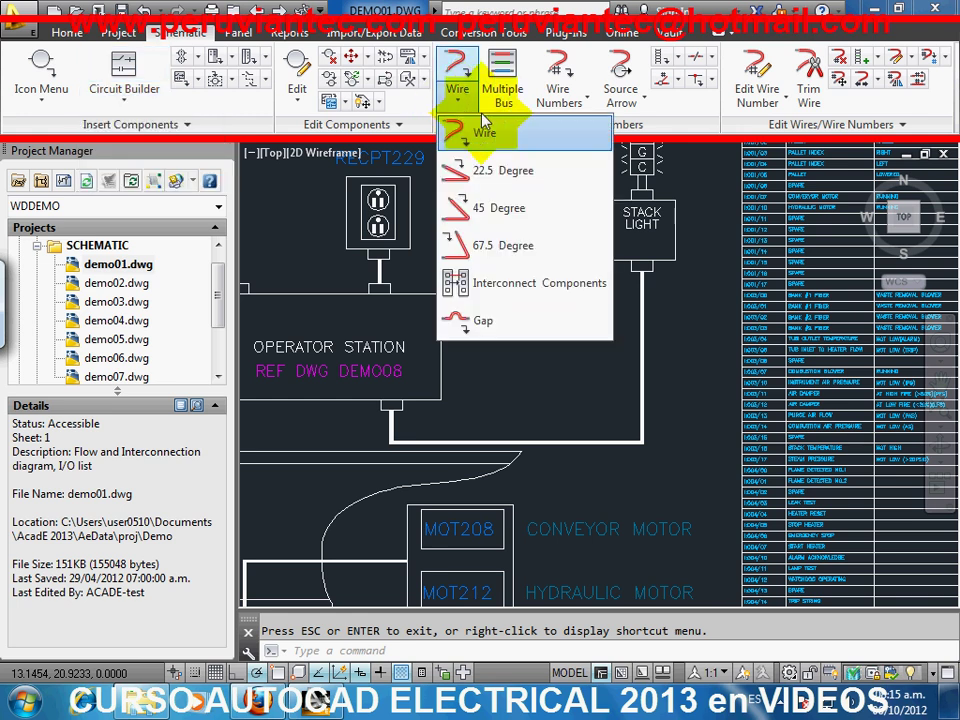
pyautogui.click(572, 100)
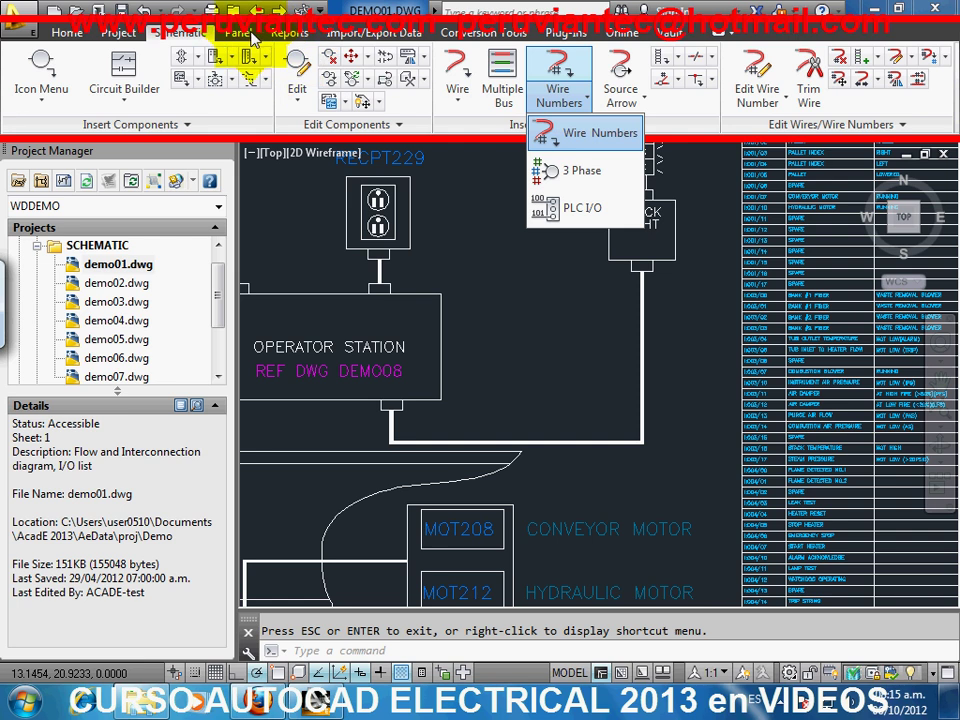
pyautogui.click(248, 36)
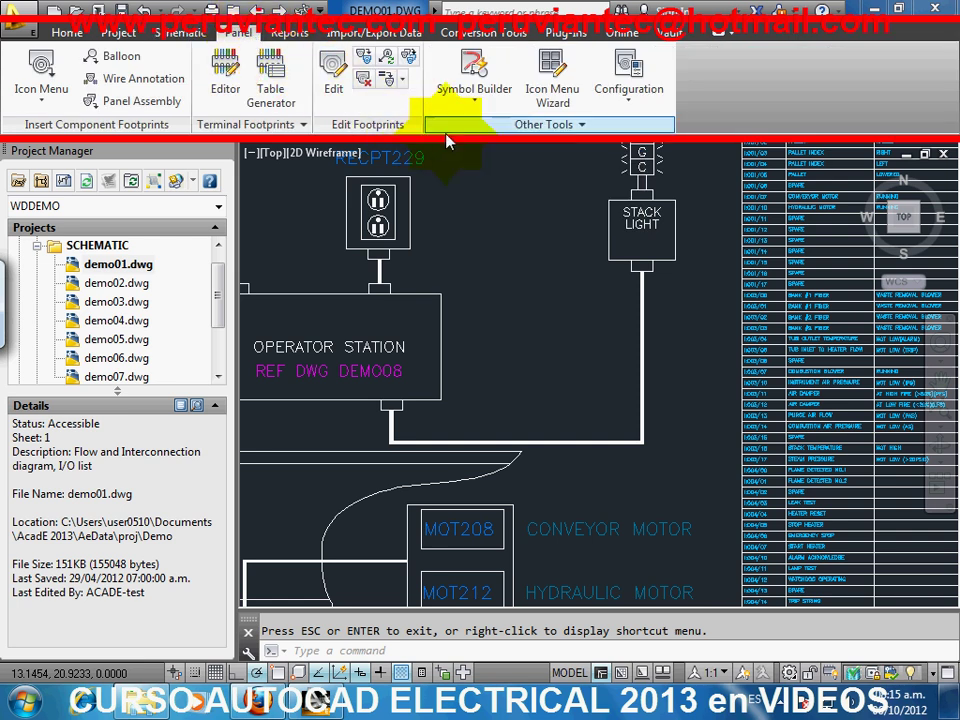
# Step: Check the Panel symbol builder options, then show Reports tools including Automatic Reports, plus Import/Export
pyautogui.click(476, 108)
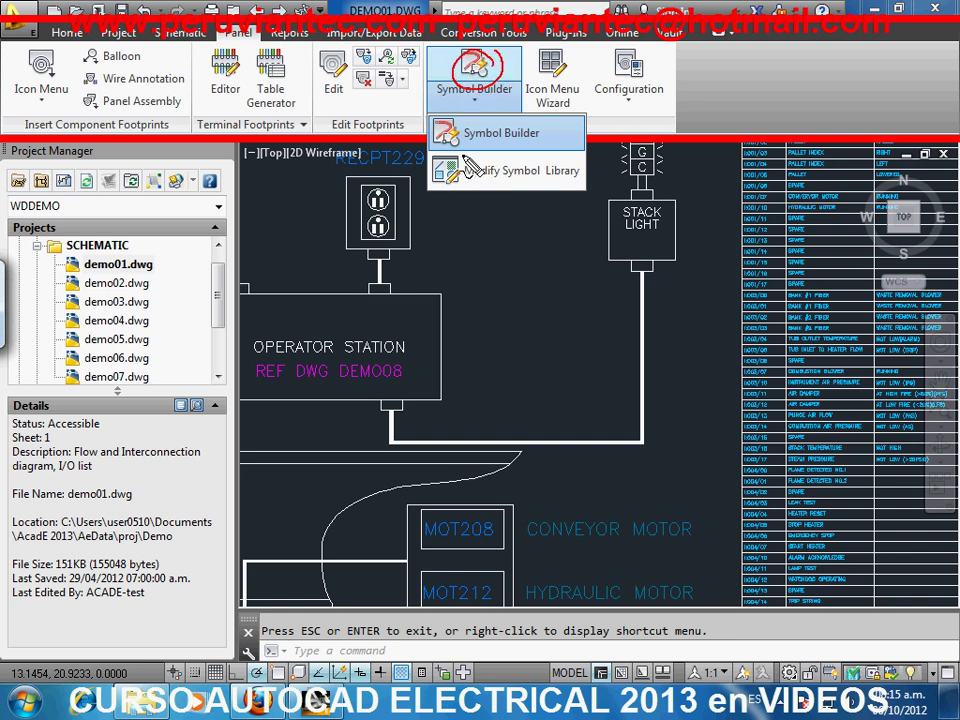
pyautogui.click(430, 118)
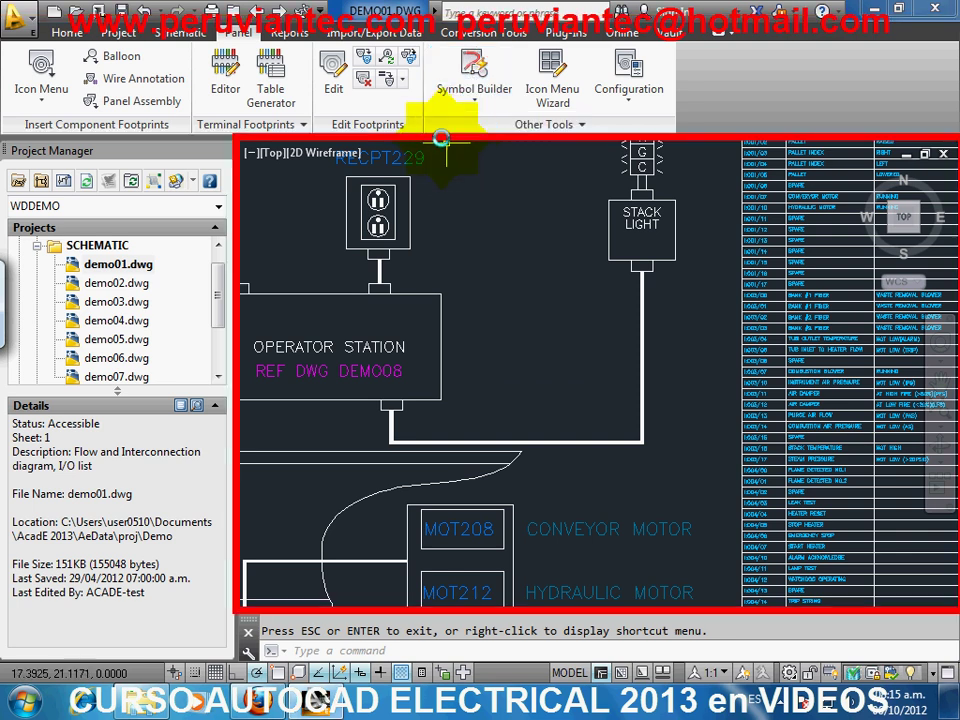
pyautogui.click(289, 32)
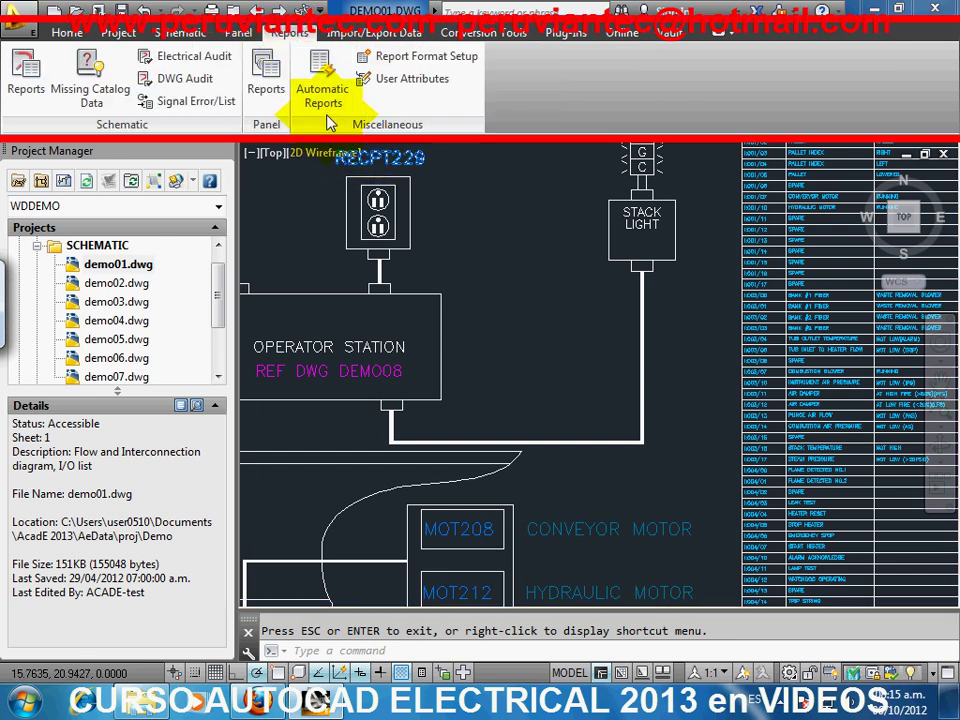
pyautogui.click(318, 85)
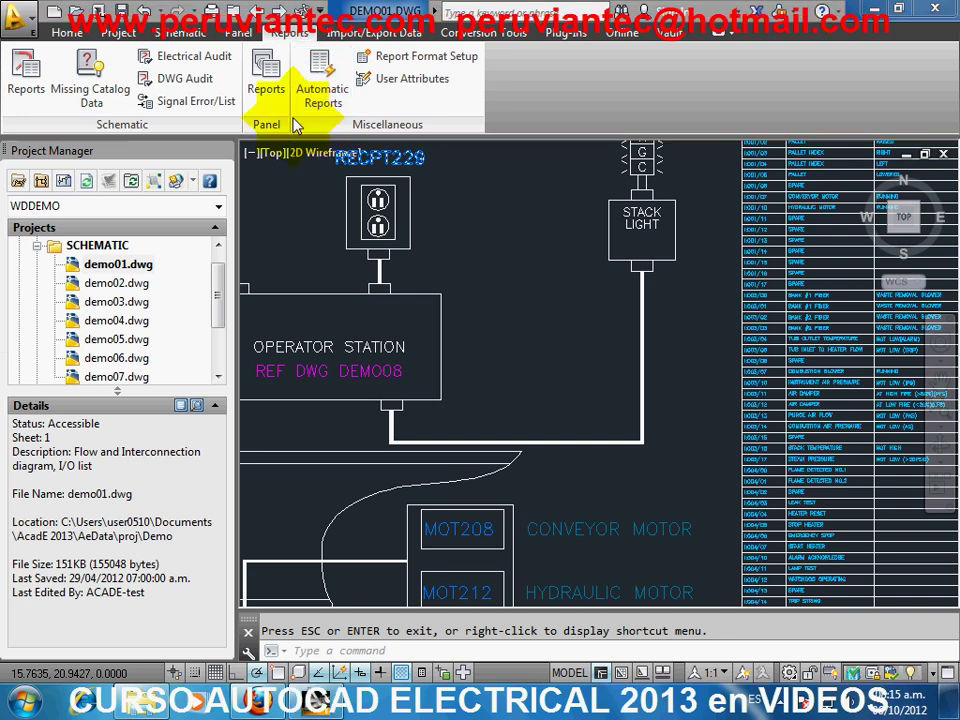
pyautogui.click(386, 36)
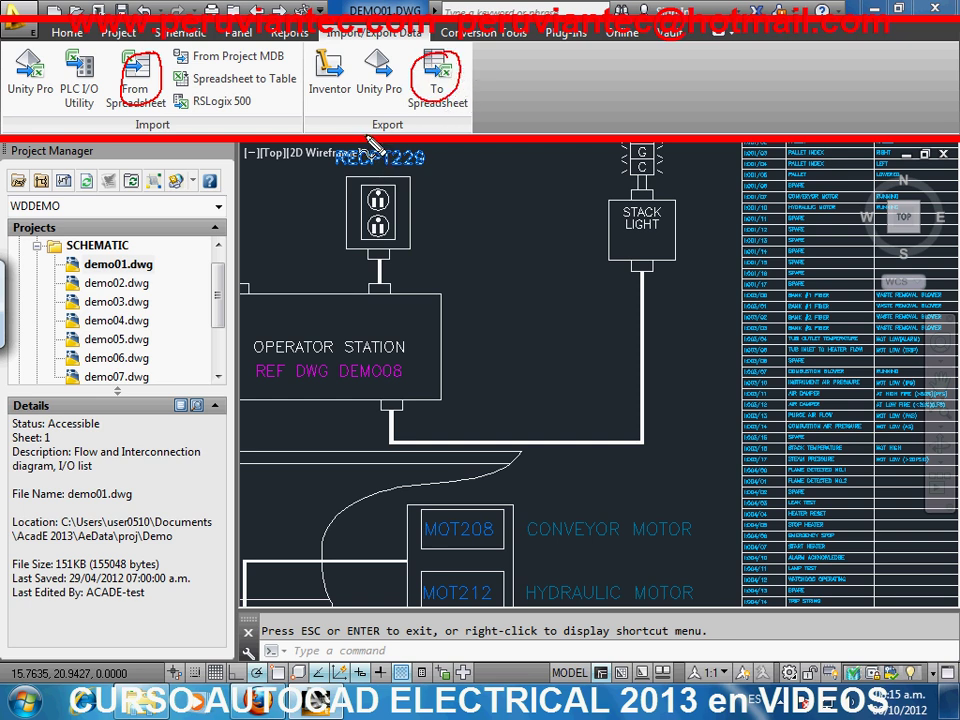
pyautogui.click(296, 36)
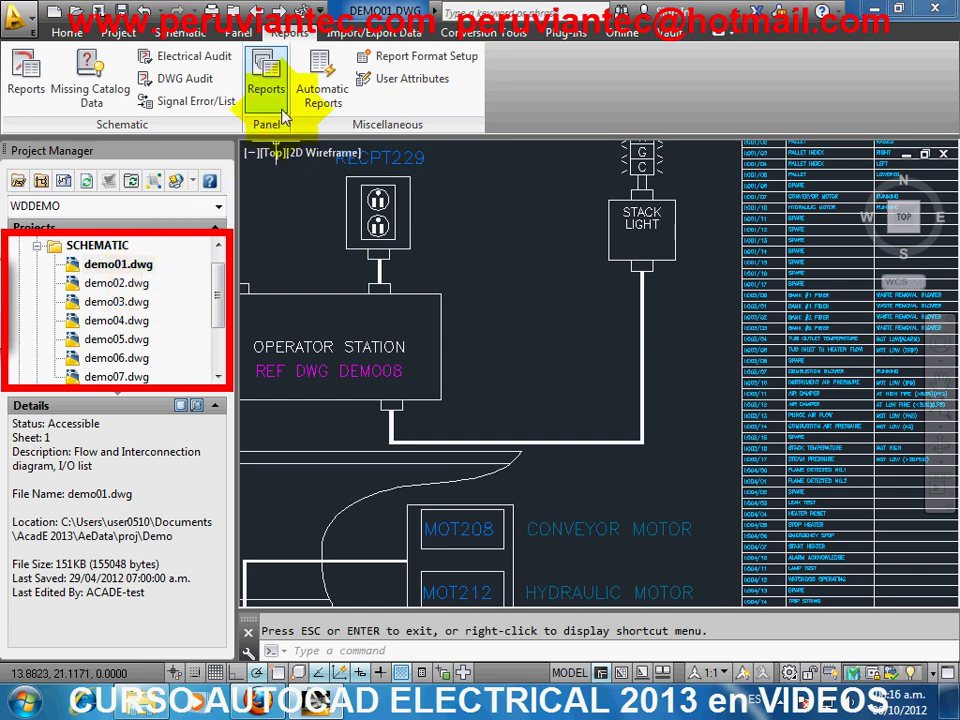
# Step: Open the next project drawing, demo02, and zoom in on its motor circuit rungs
pyautogui.click(280, 12)
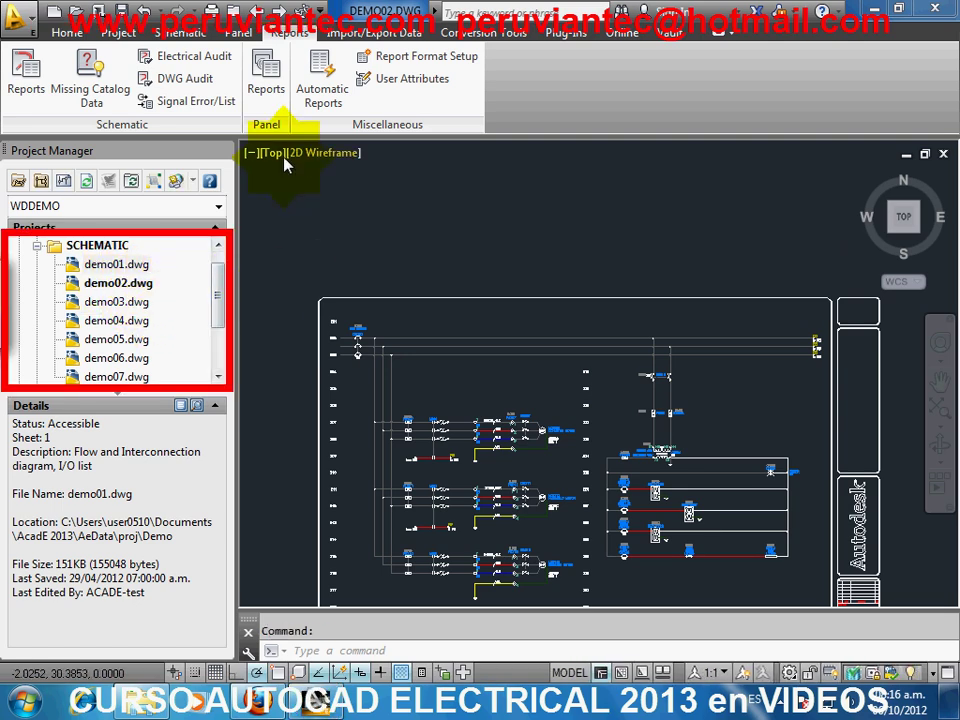
pyautogui.rightClick(398, 242)
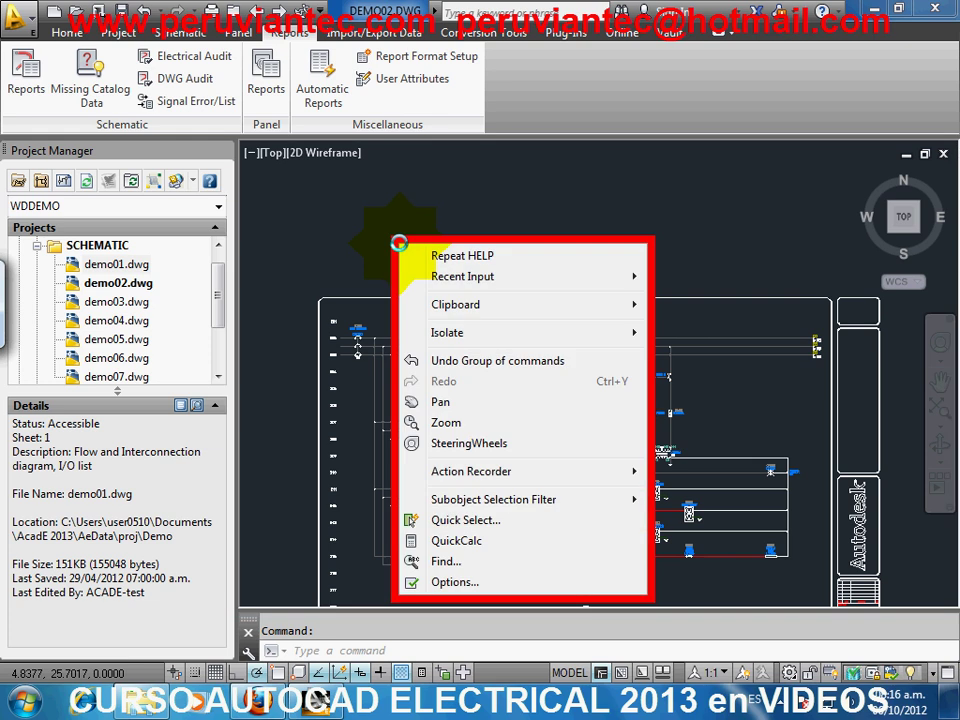
pyautogui.click(476, 418)
pyautogui.moveTo(445, 490); pyautogui.dragTo(462, 386)
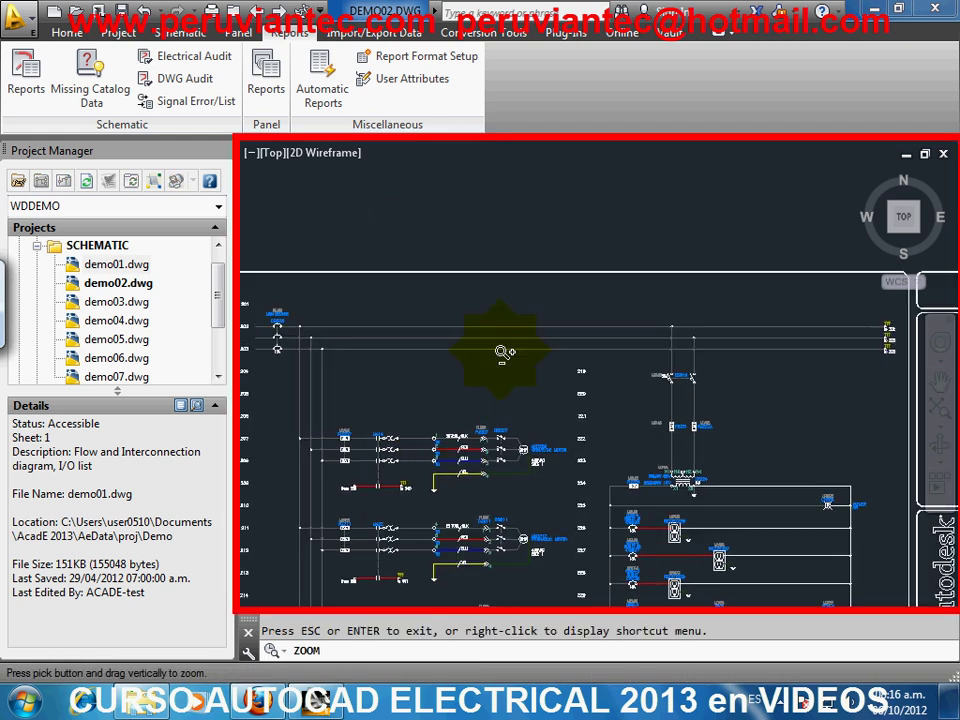
pyautogui.moveTo(432, 455); pyautogui.dragTo(460, 395)
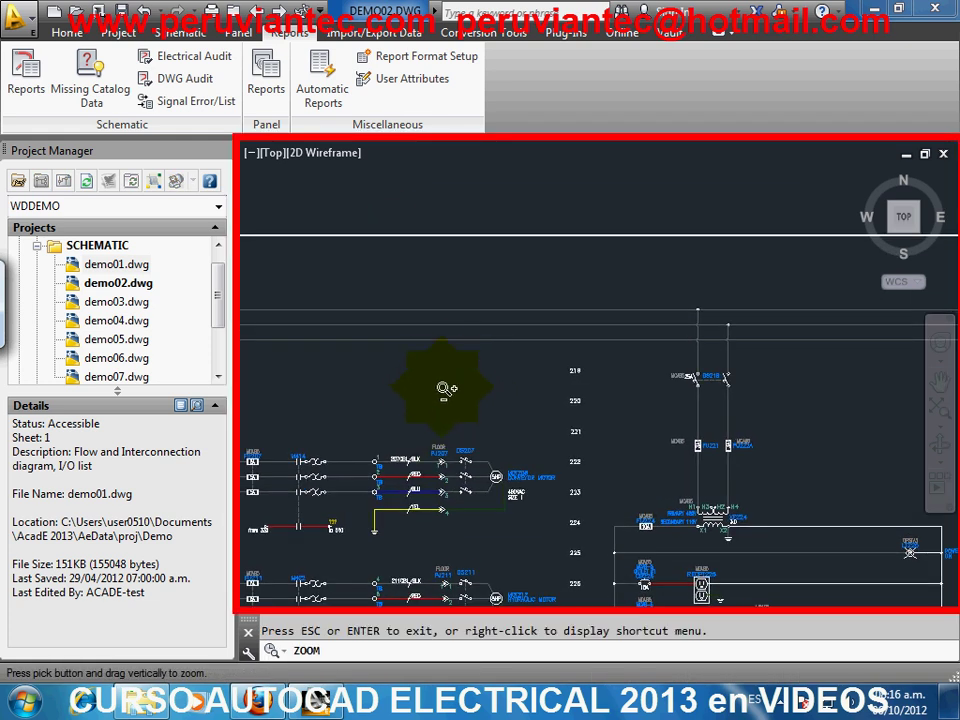
# Step: Pan down to bring ladder rungs 228–233 and the receptacles into view
pyautogui.rightClick(440, 204)
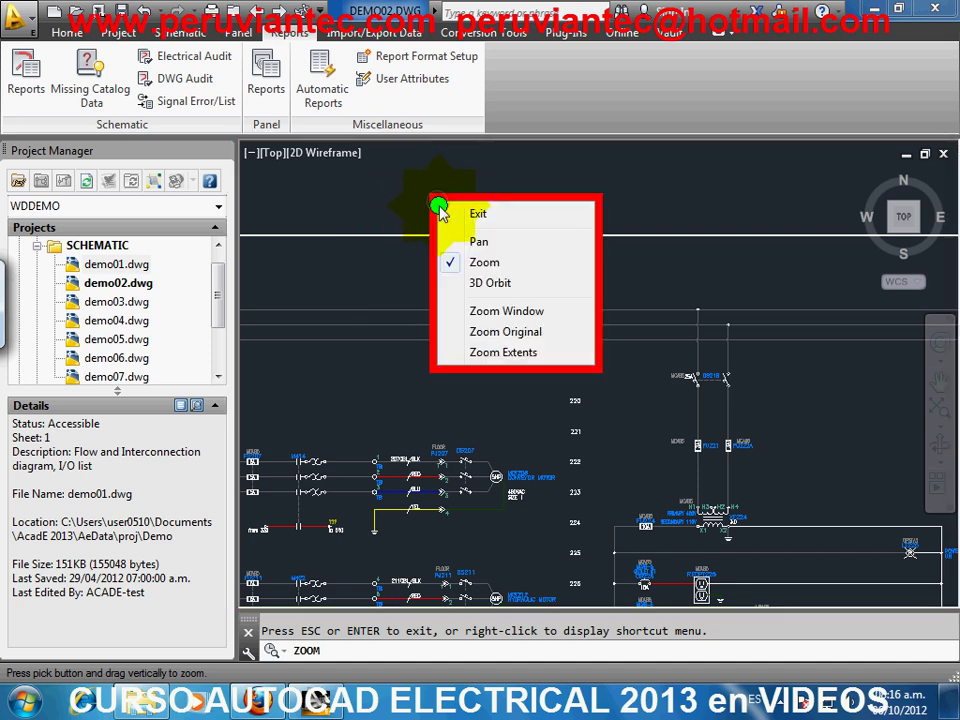
pyautogui.click(455, 241)
pyautogui.moveTo(412, 424); pyautogui.dragTo(486, 306)
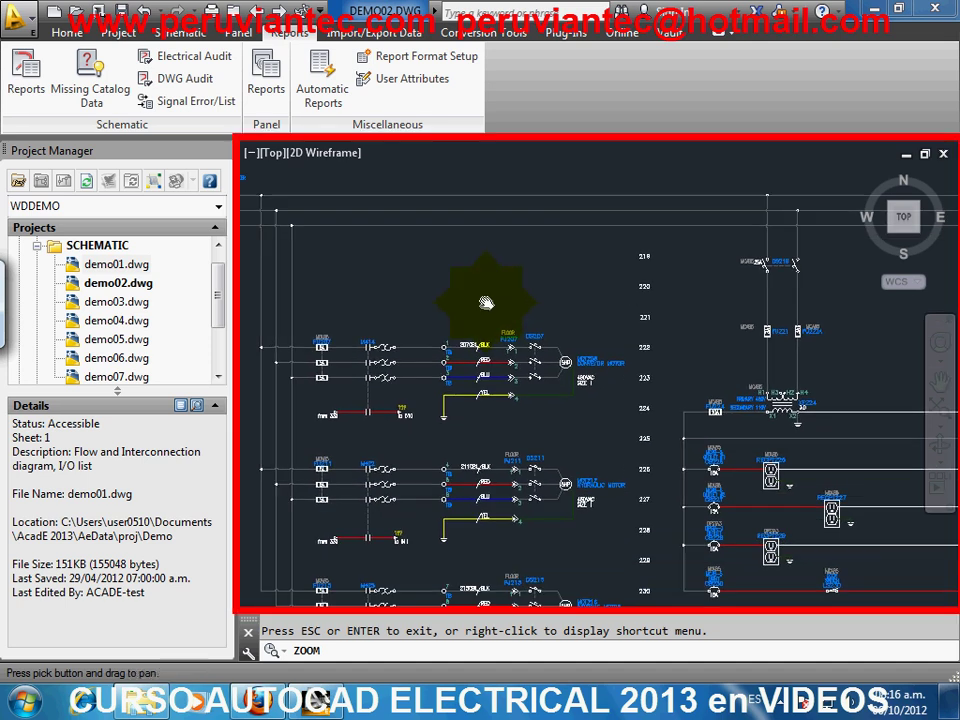
pyautogui.moveTo(492, 400); pyautogui.dragTo(497, 339)
pyautogui.moveTo(450, 364); pyautogui.dragTo(441, 295)
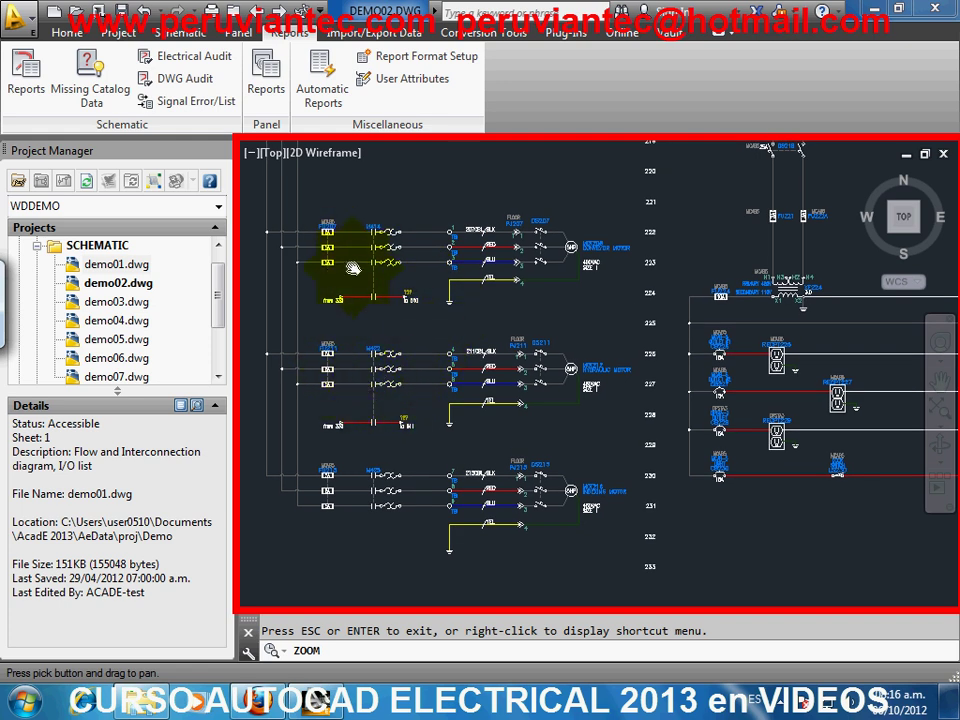
pyautogui.press('Escape')
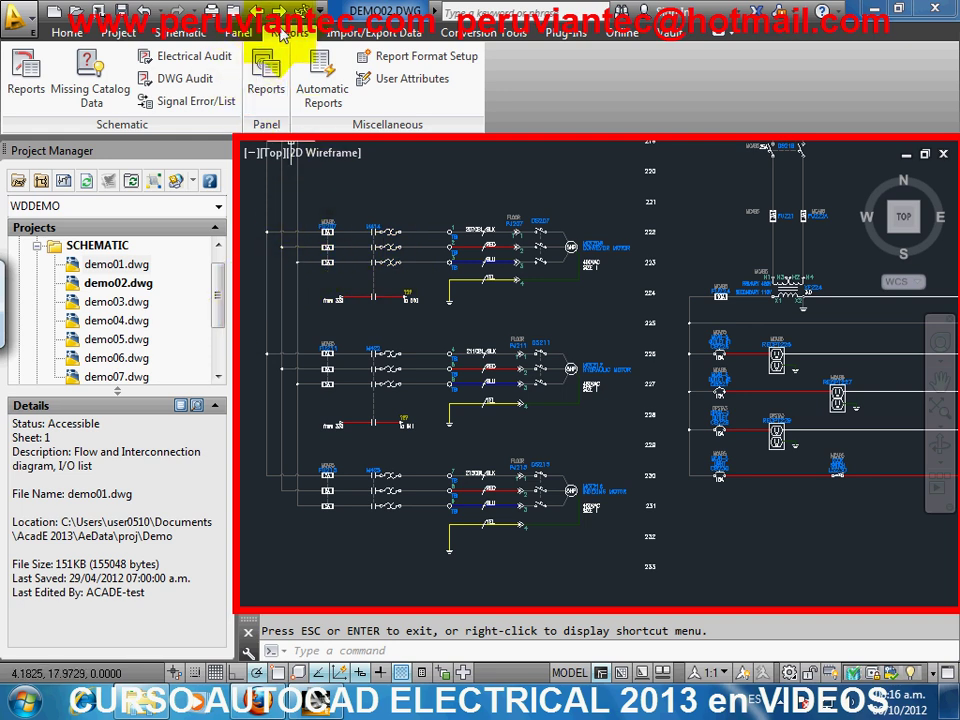
# Step: Use Next DWG to reach demo03, Previous DWG back to demo01, then collapse SCHEMATIC
pyautogui.click(68, 32)
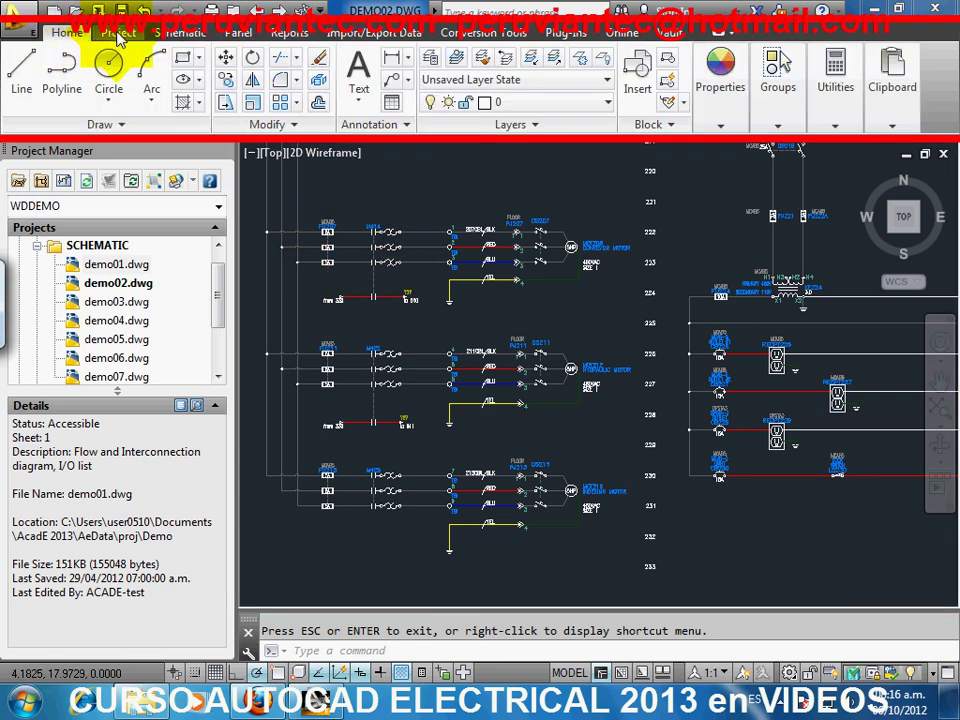
pyautogui.click(120, 33)
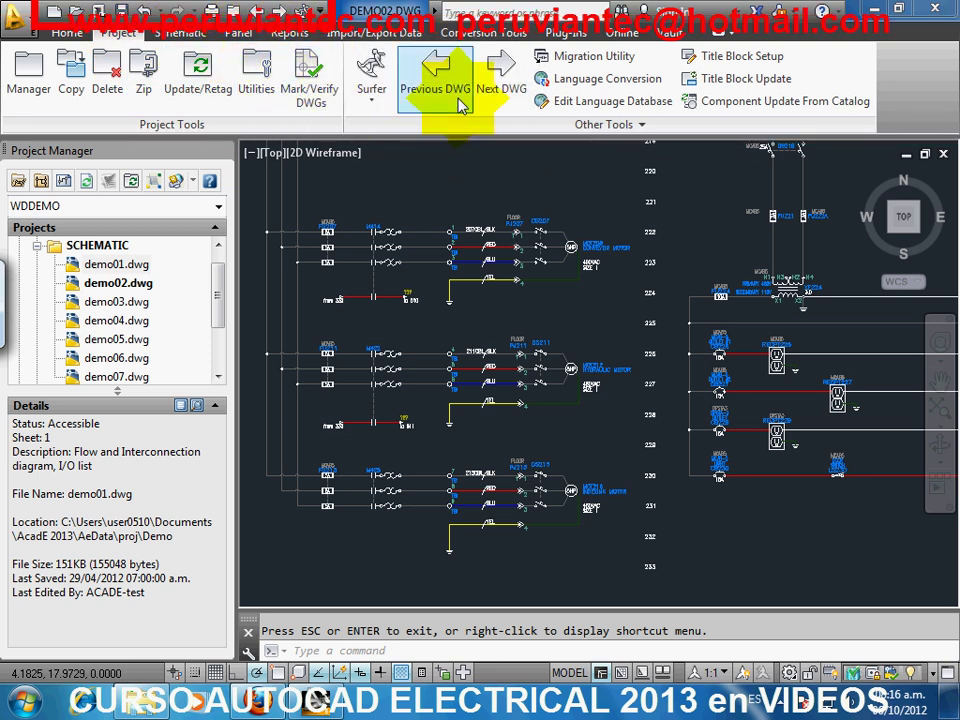
pyautogui.click(500, 75)
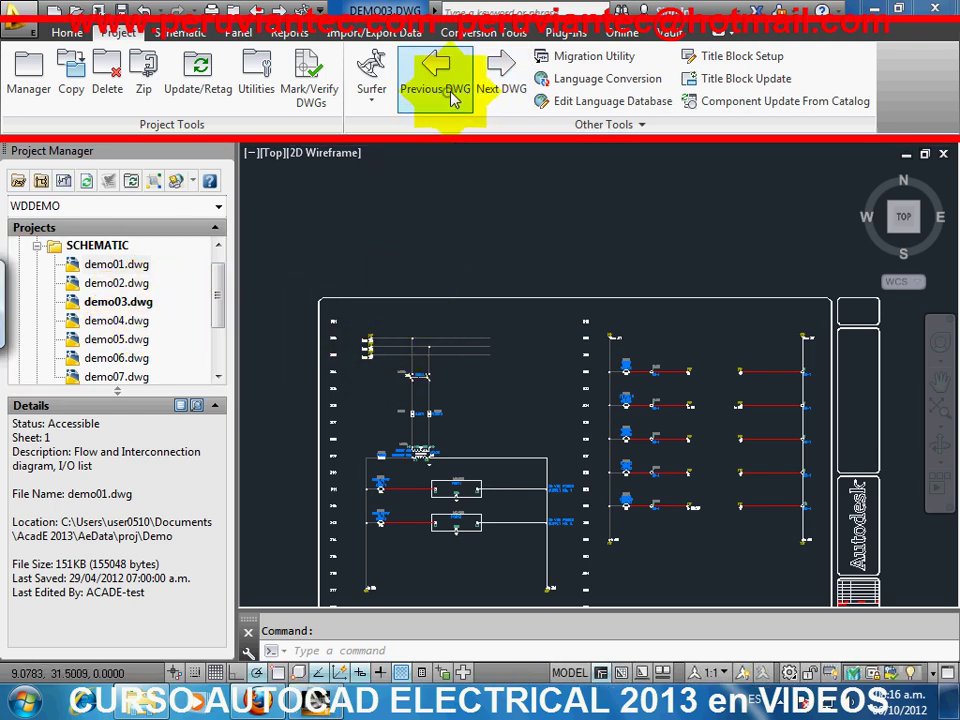
pyautogui.click(452, 97)
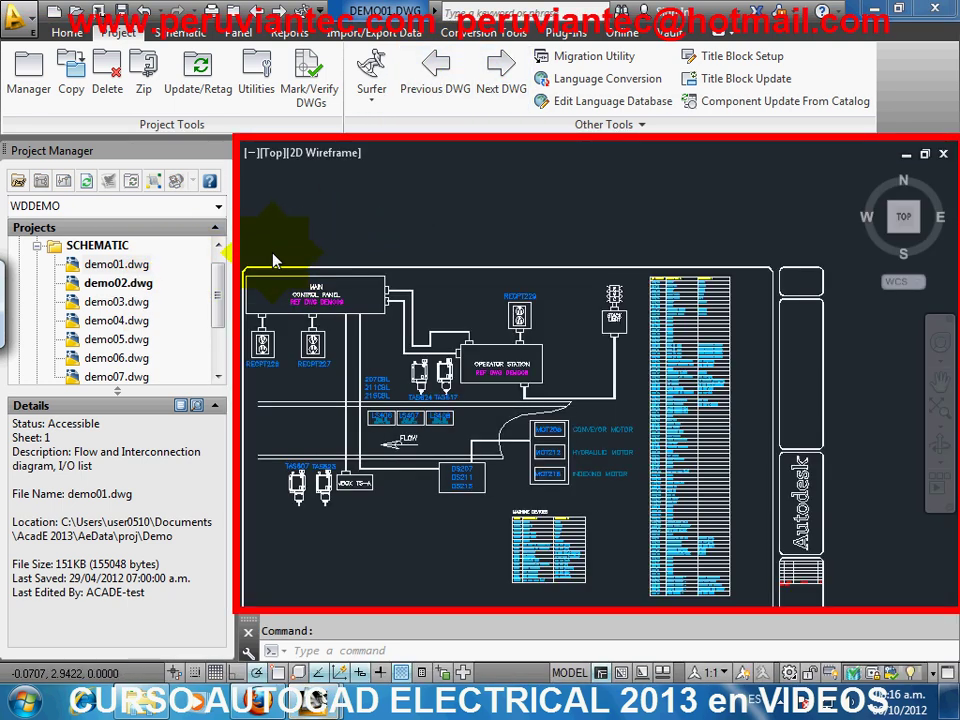
pyautogui.click(38, 248)
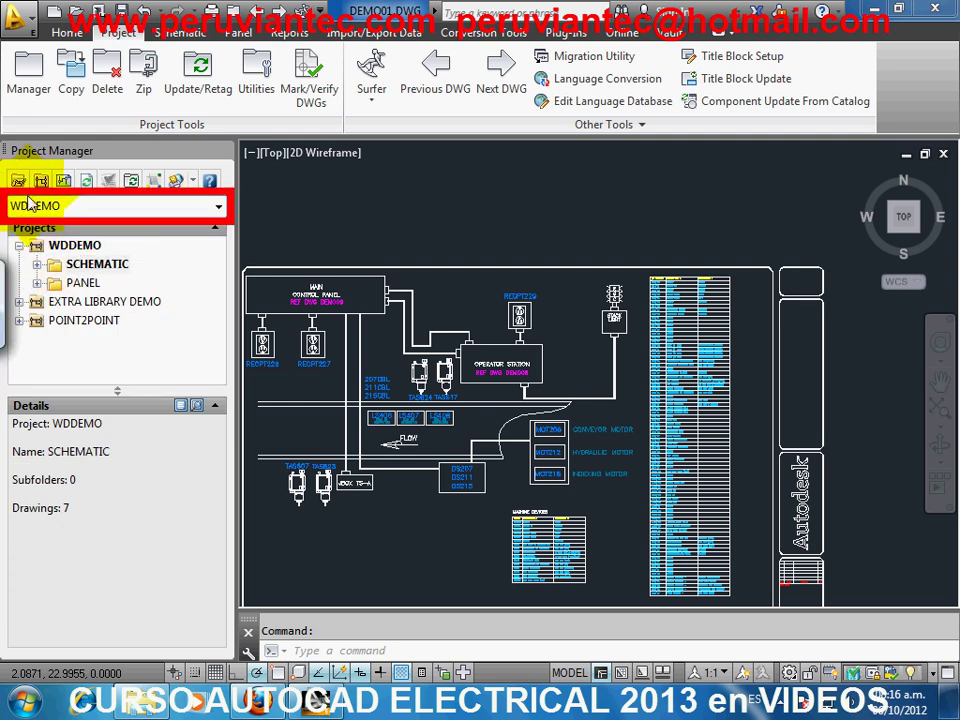
pyautogui.click(61, 248)
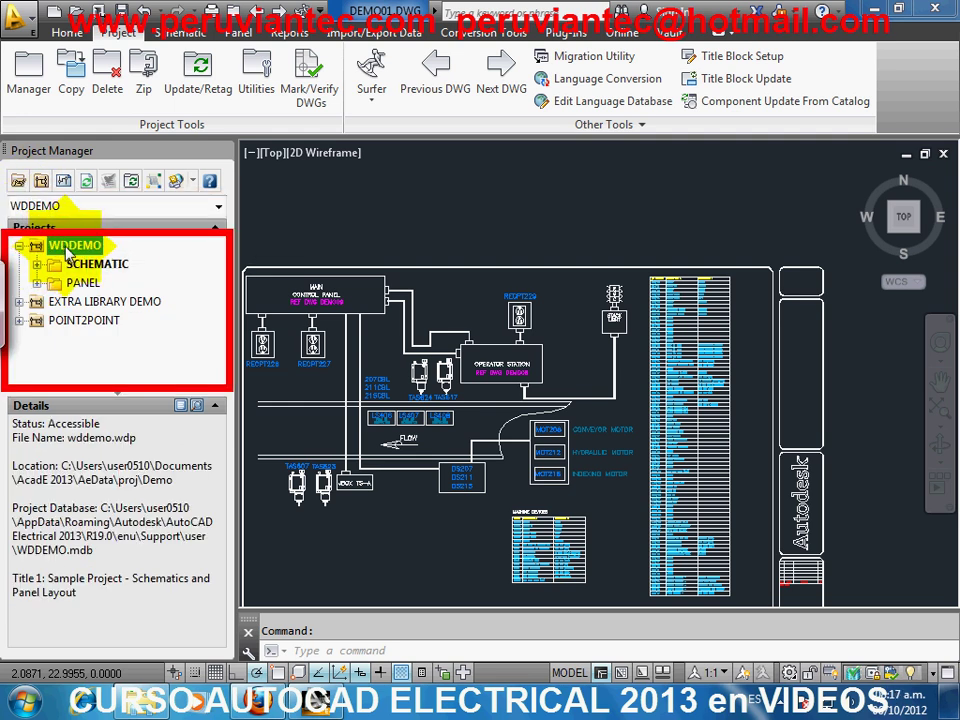
pyautogui.rightClick(64, 250)
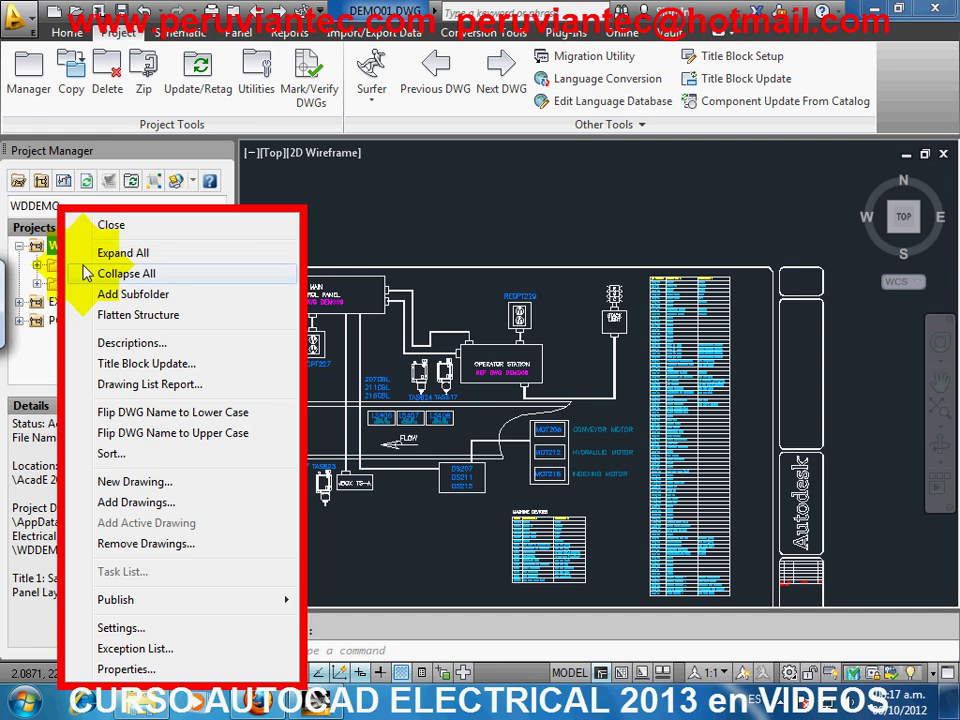
pyautogui.click(140, 668)
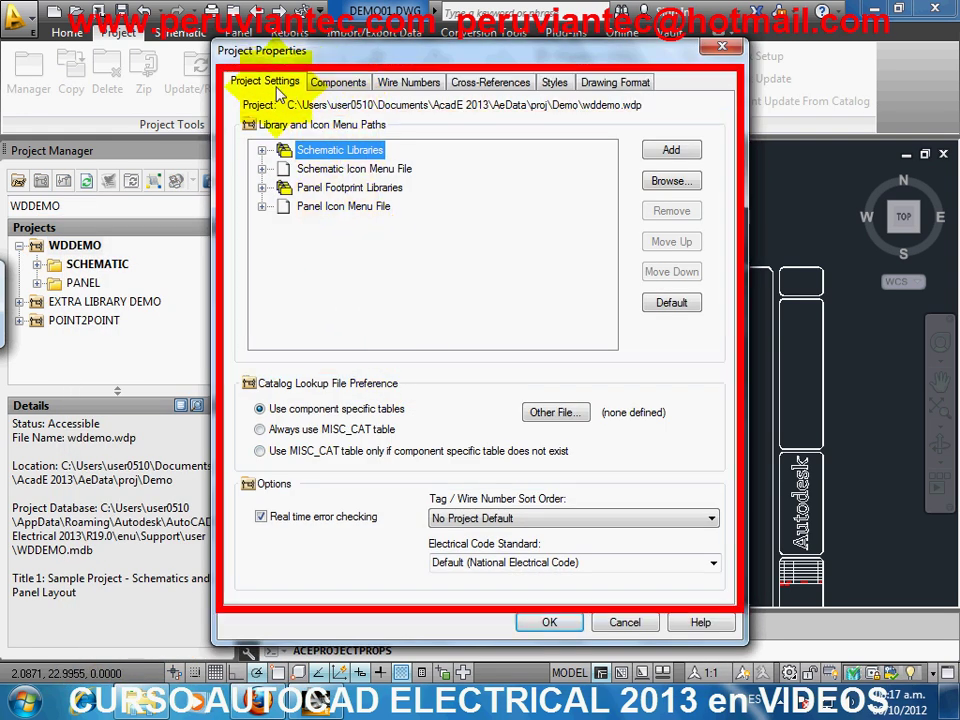
pyautogui.click(338, 84)
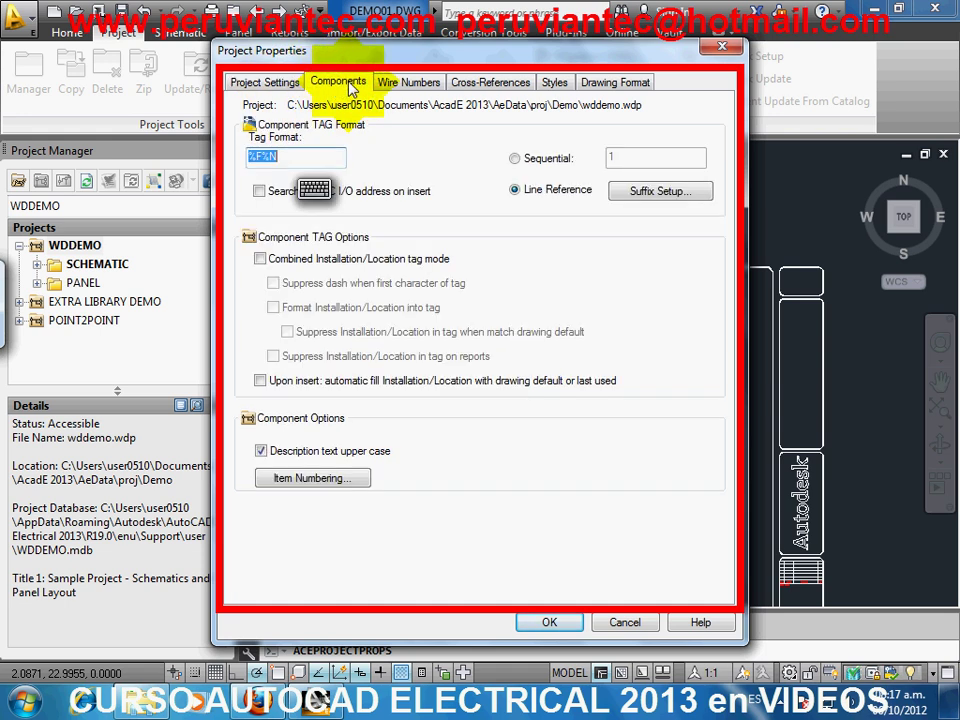
pyautogui.click(408, 84)
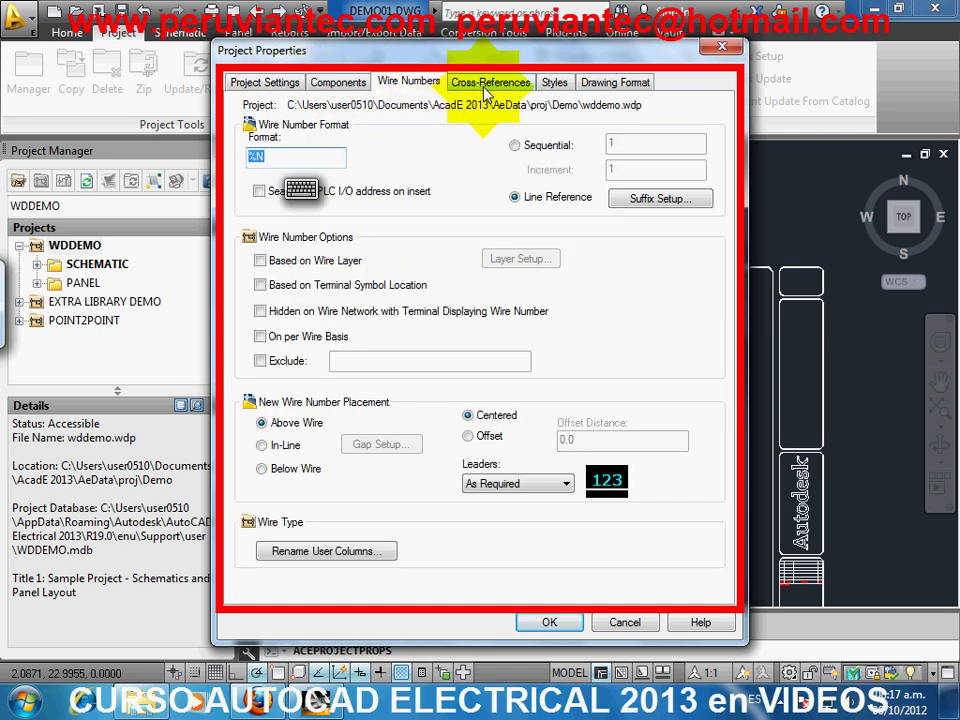
pyautogui.click(488, 86)
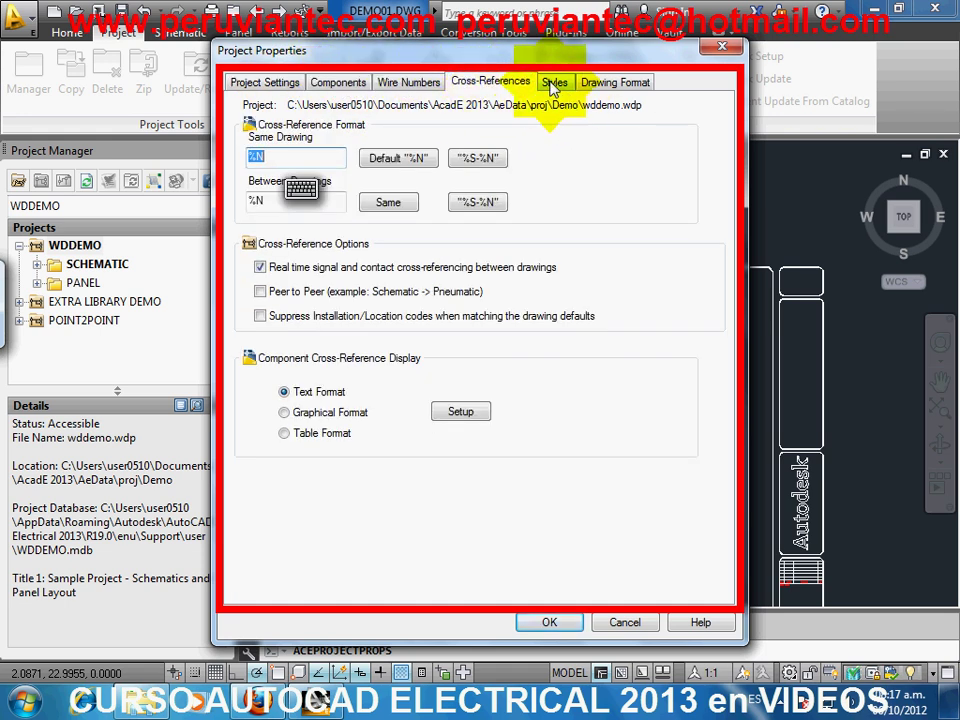
pyautogui.click(556, 87)
pyautogui.click(610, 87)
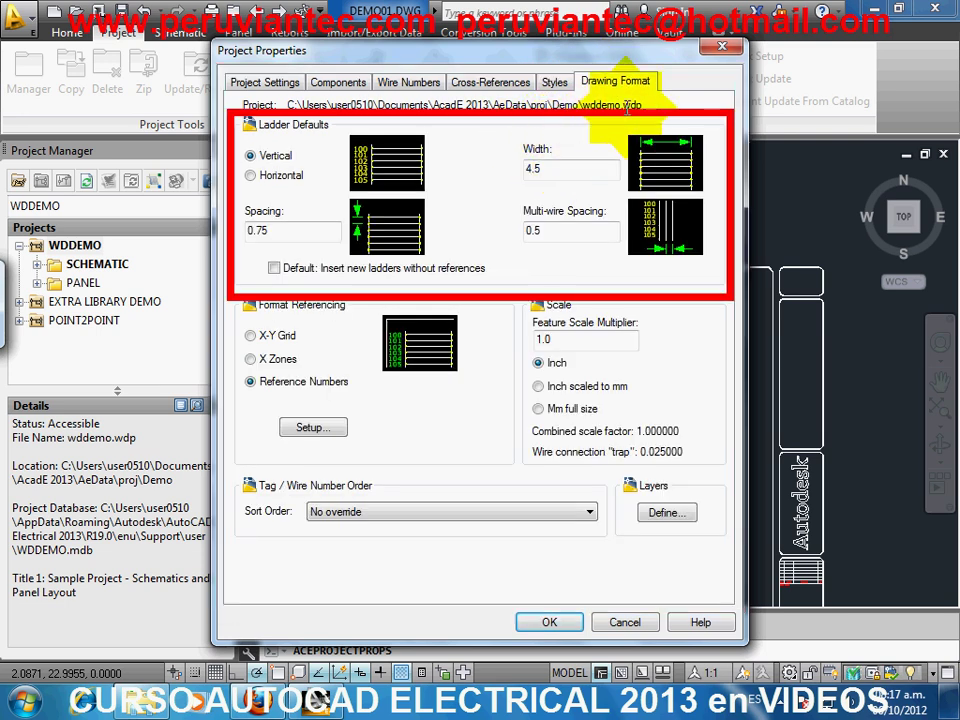
pyautogui.click(721, 46)
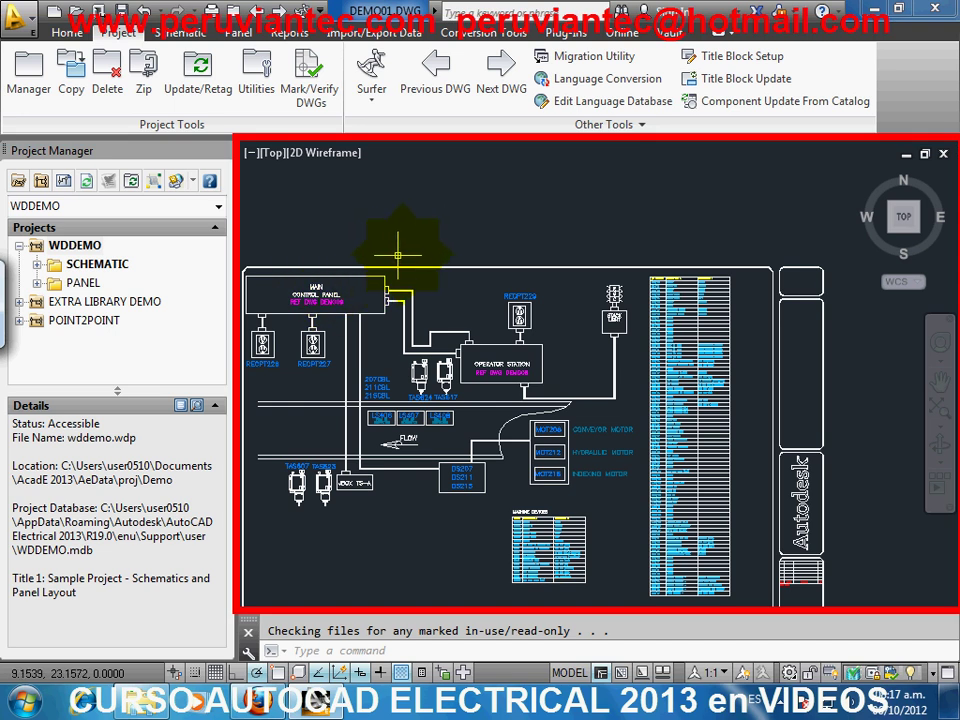